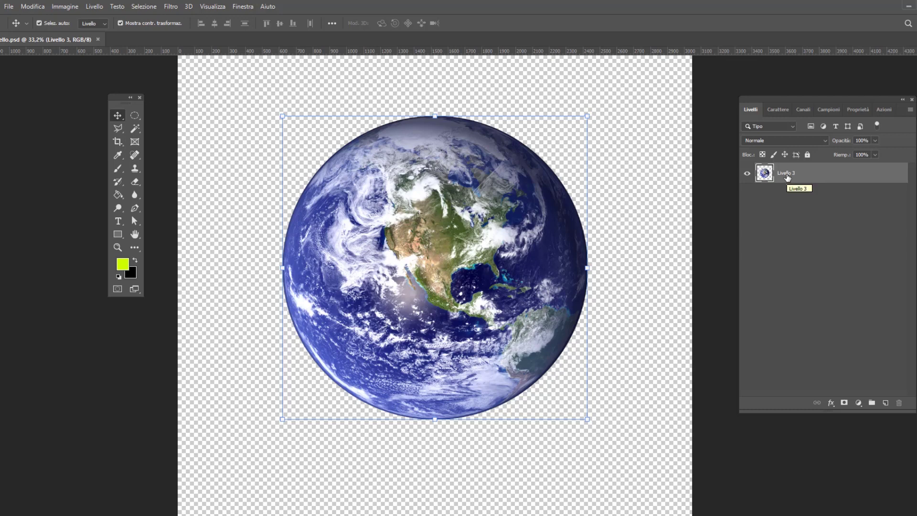
- Duplicate the globe layer Livello 3 and make the original layer active
drag(788, 178, 886, 406)
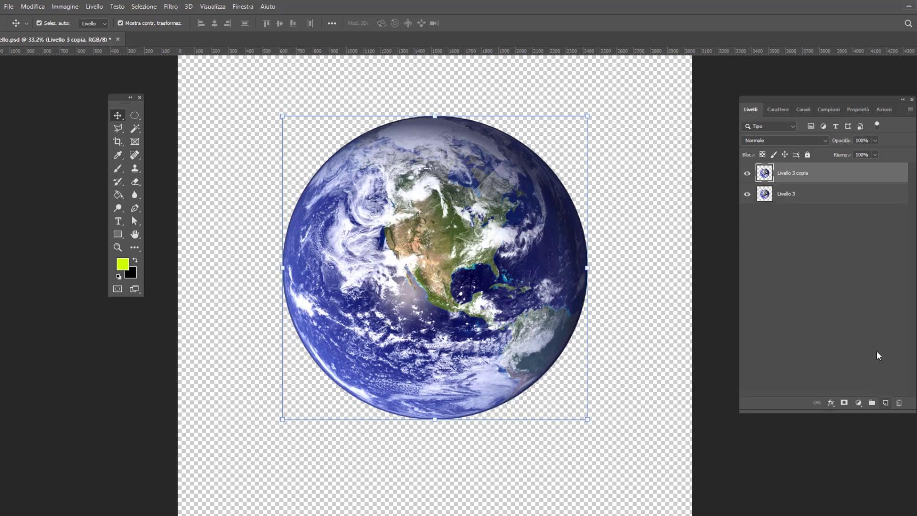
click(838, 196)
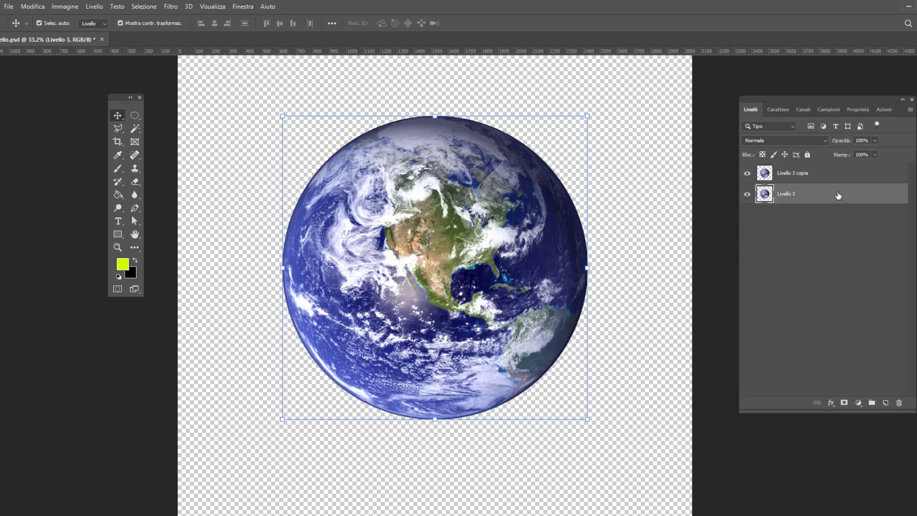
click(94, 8)
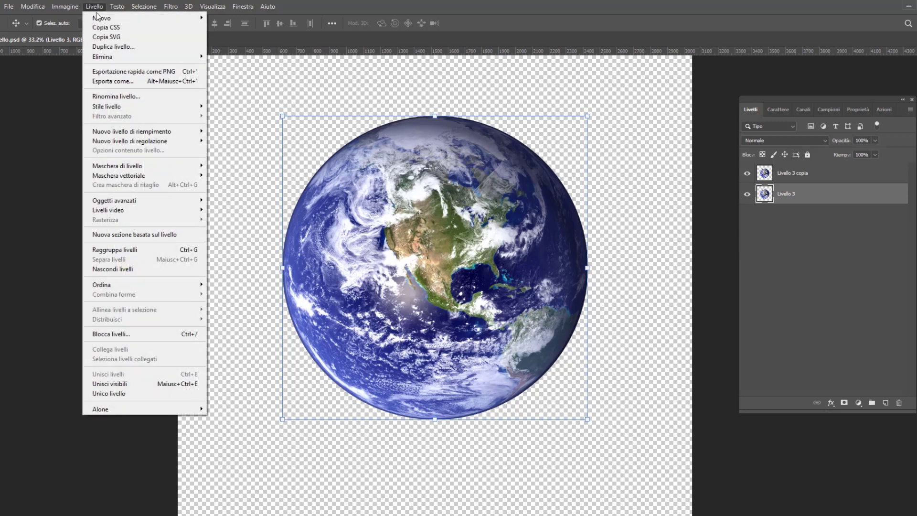
mouse_move(101, 19)
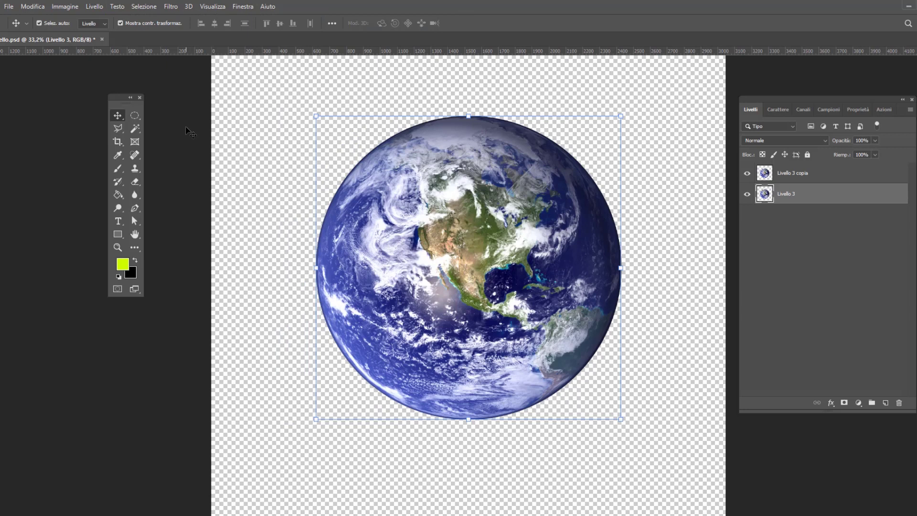
- Place two horizontal and two vertical guides along the globe's top, bottom, left and right edges
click(221, 8)
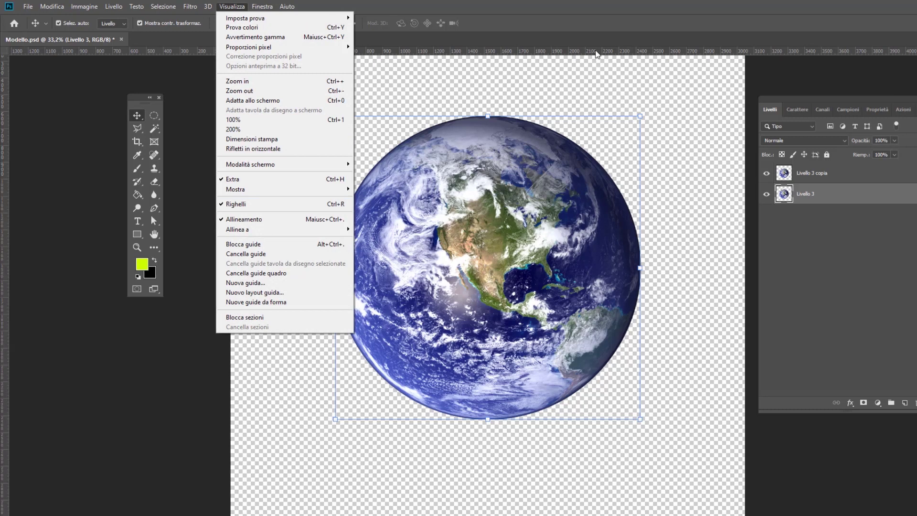
click(577, 53)
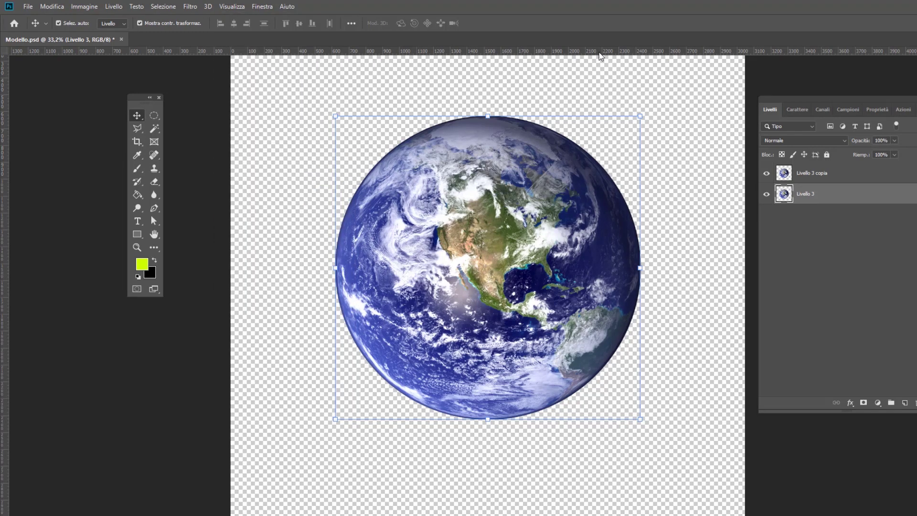
drag(600, 52, 596, 113)
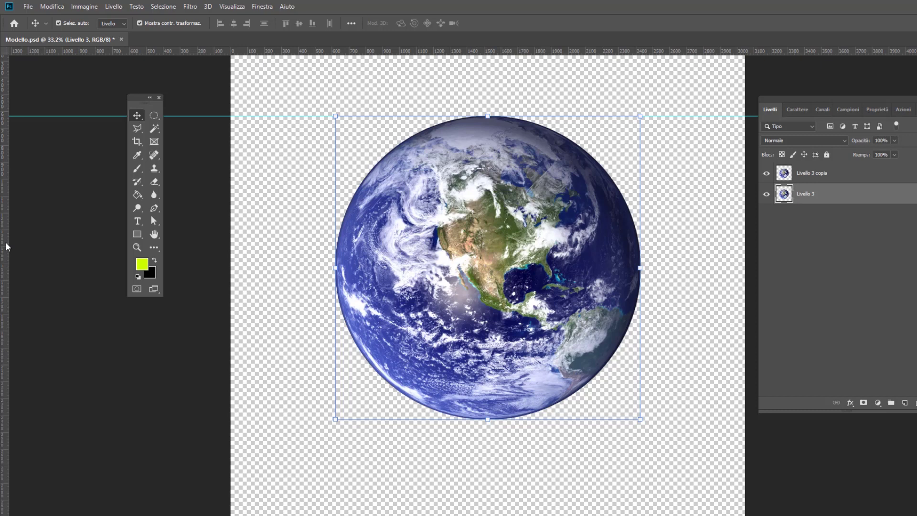
drag(6, 247, 334, 297)
drag(505, 54, 554, 419)
drag(6, 289, 639, 343)
- Add the text EARTH above the globe in black Open Sans ExtraBold
scroll(665, 352, up, 3)
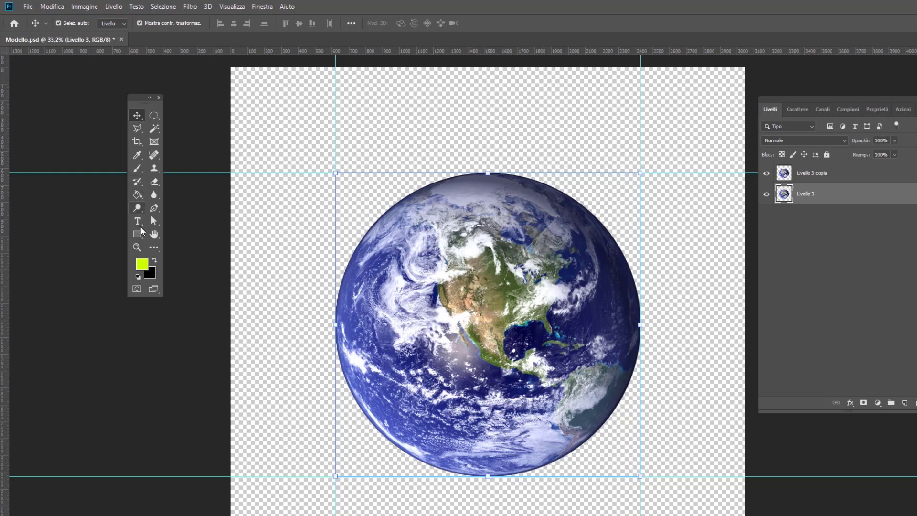
click(137, 221)
click(154, 260)
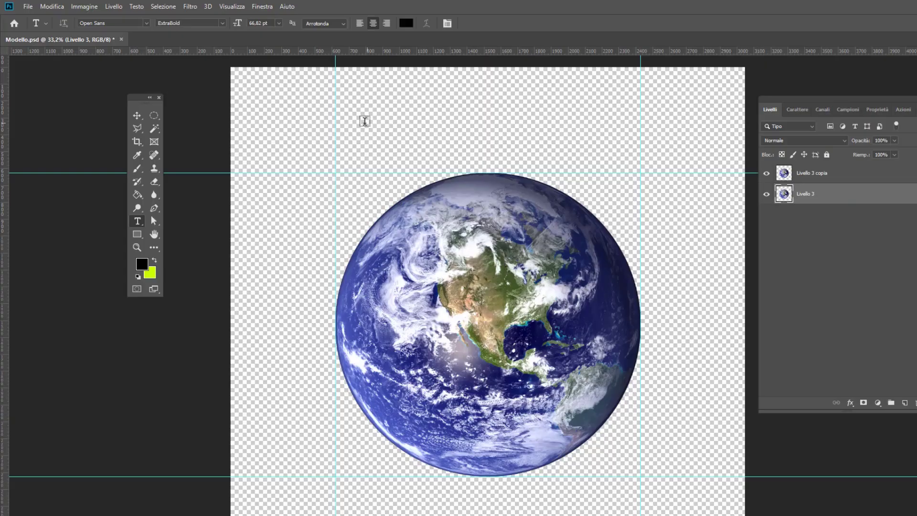
click(364, 120)
text(EARTH)
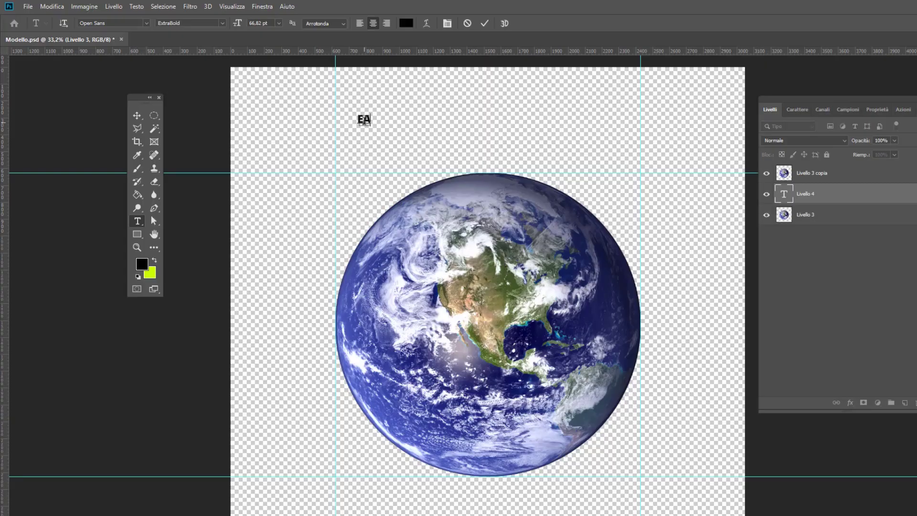
click(485, 24)
- Scale the EARTH text up until it spans the globe's width between the two vertical guides
key(ctrl+t)
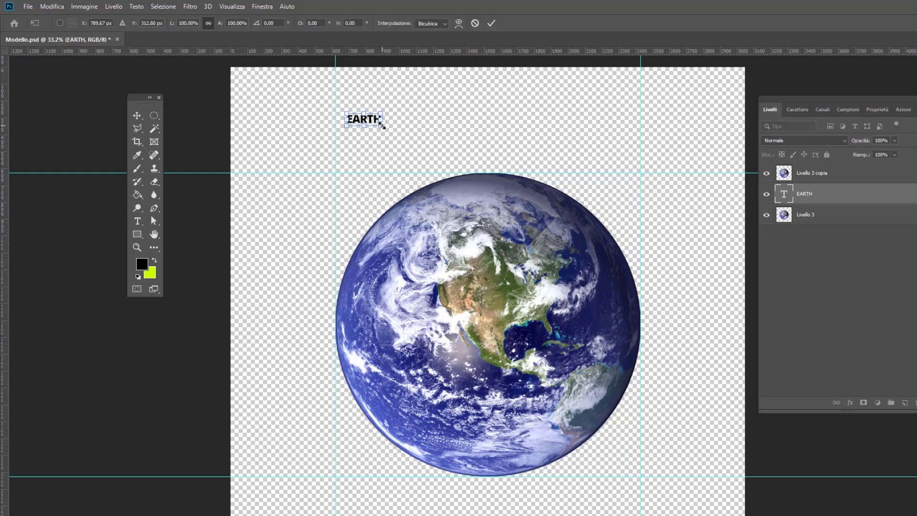
drag(382, 125, 619, 293)
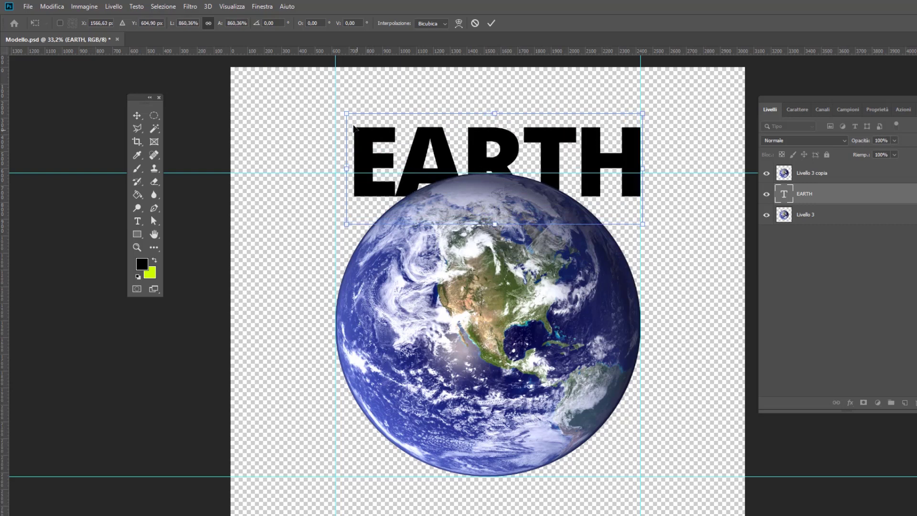
drag(346, 112, 328, 94)
click(491, 23)
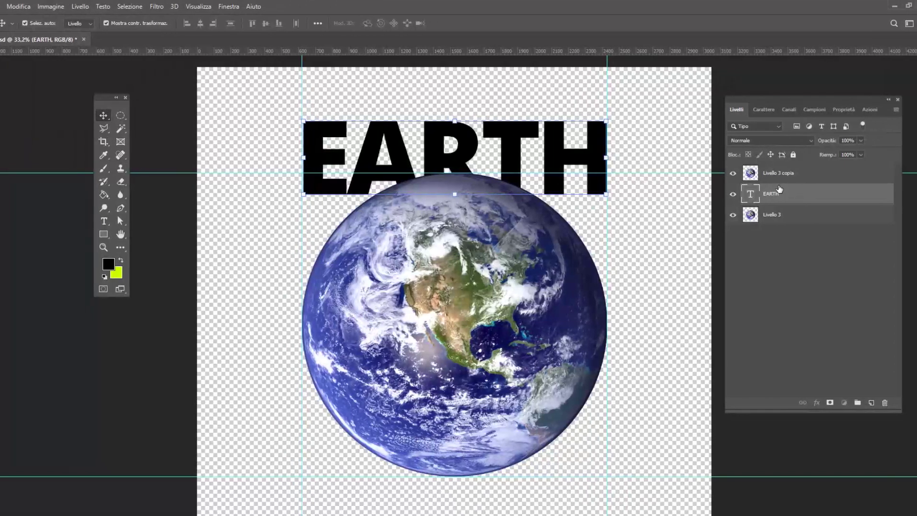
- Bring the EARTH text layer to the top of the layer stack and keep a hidden duplicate above it
drag(816, 194, 817, 173)
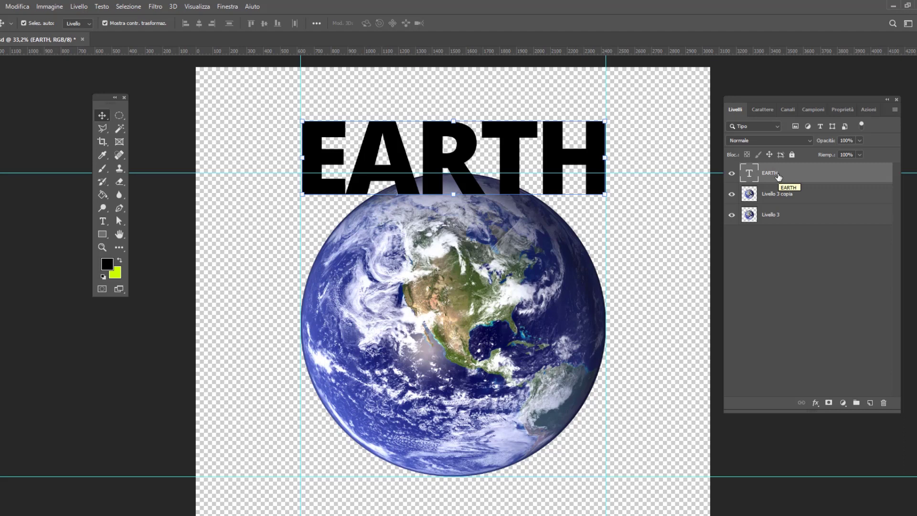
drag(778, 177, 869, 403)
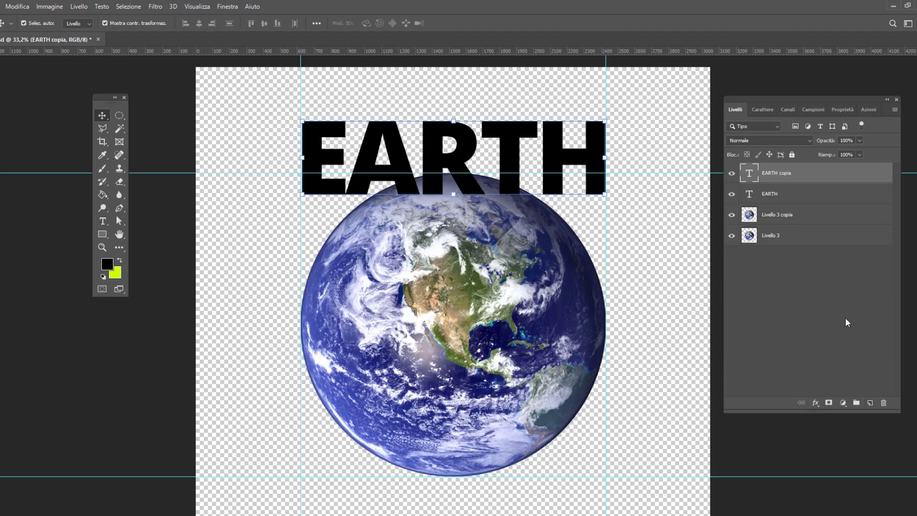
click(731, 174)
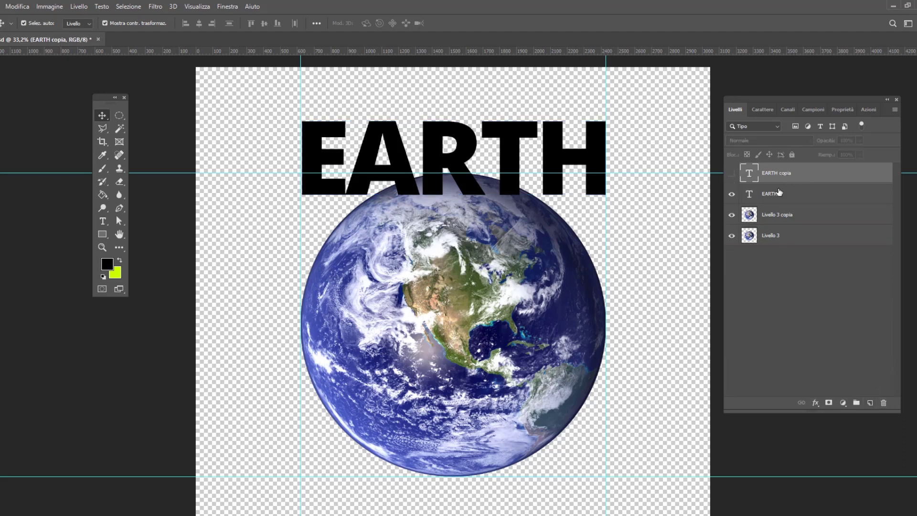
- Convert the original EARTH text layer to a shape
click(782, 195)
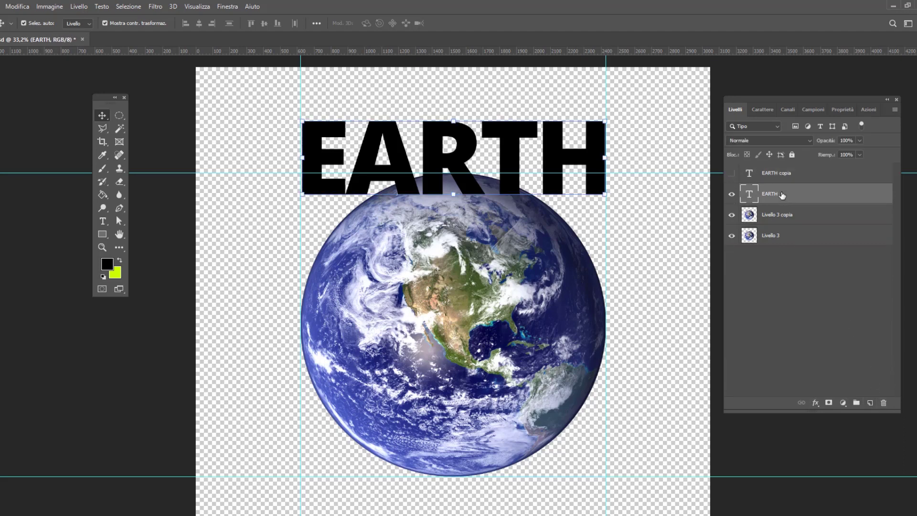
right_click(791, 195)
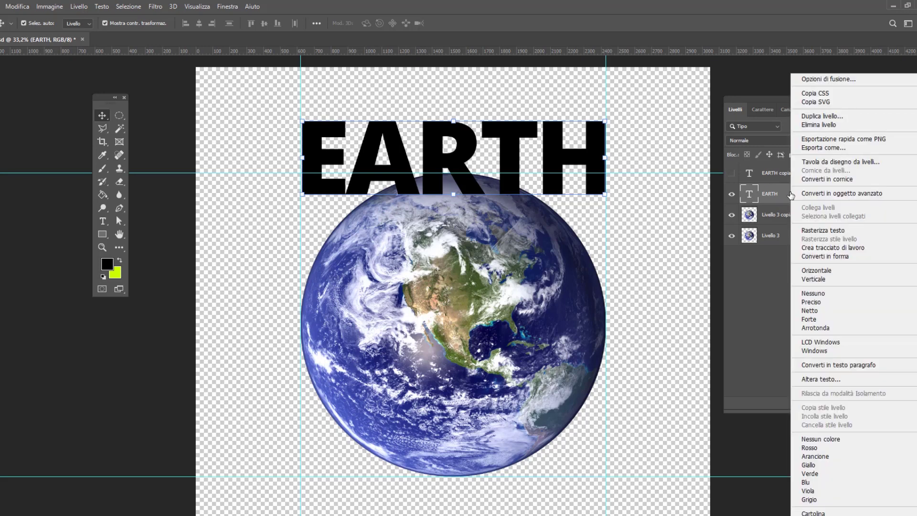
click(825, 256)
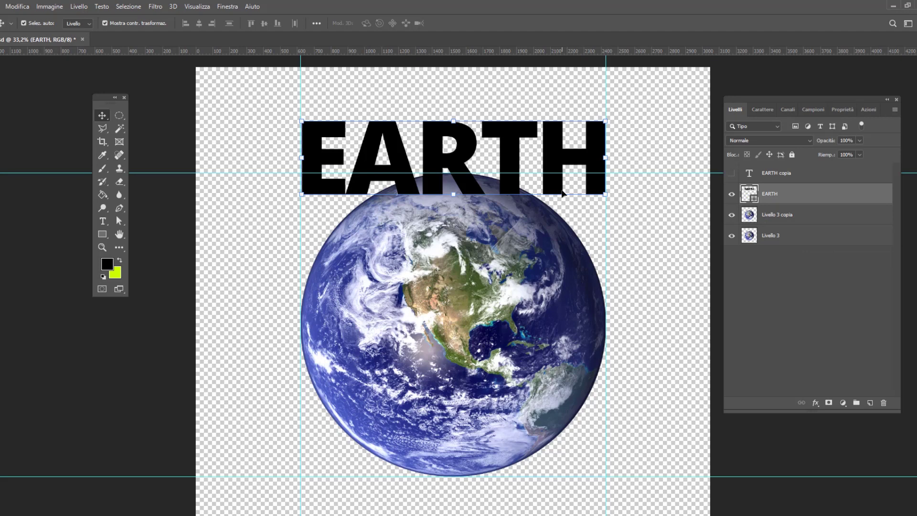
- Move the EARTH shape down to the globe's top guide and add a horizontal guide through the globe's centre
drag(592, 146, 592, 195)
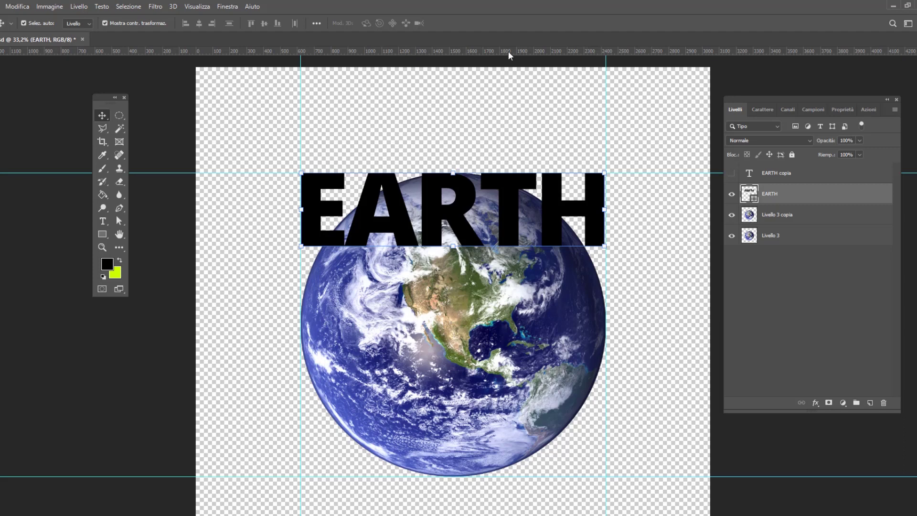
drag(510, 53, 645, 321)
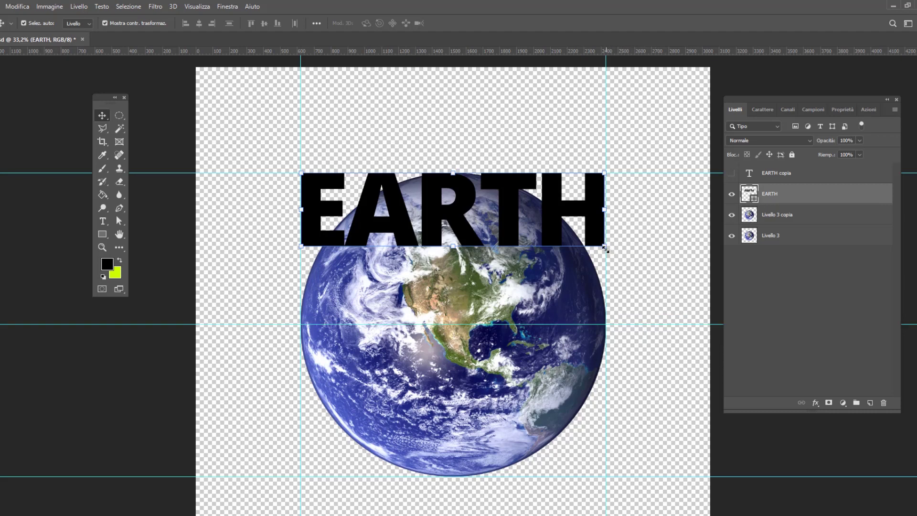
- Warp the EARTH shape by pulling both lower corners down to the globe's centre guide
click(605, 246)
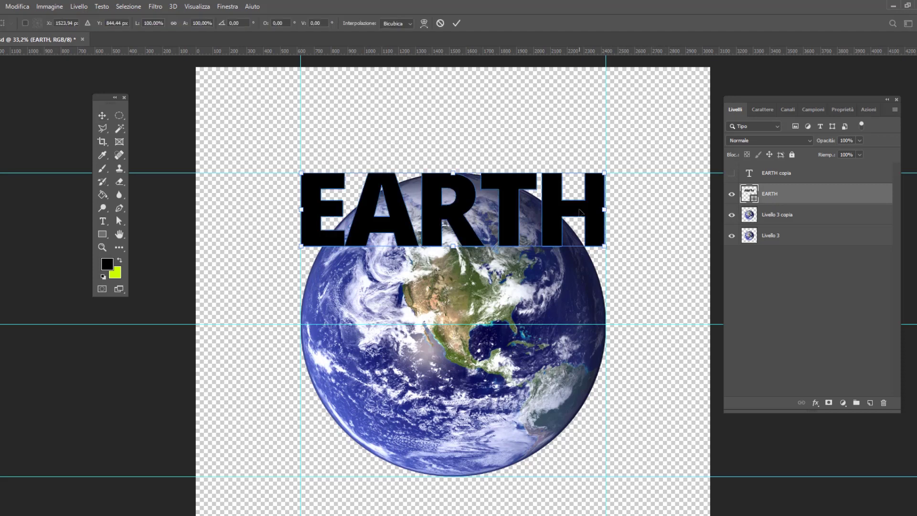
right_click(579, 209)
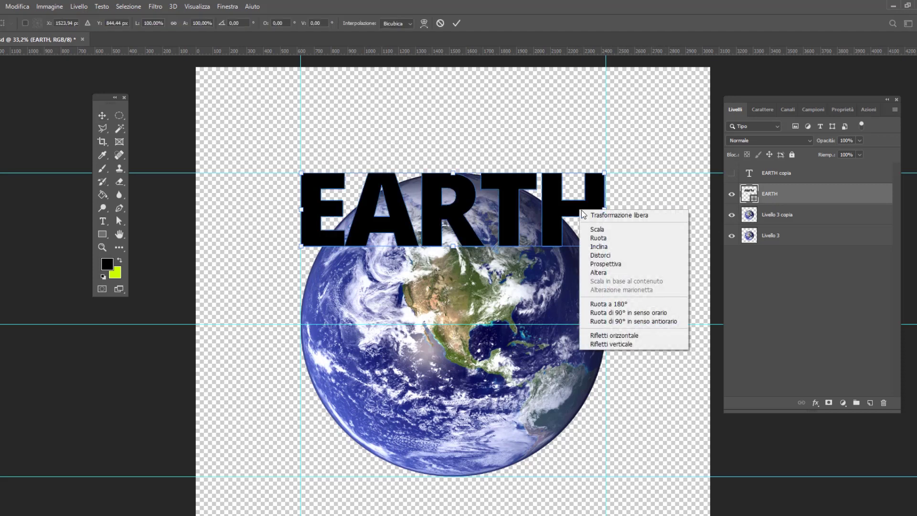
click(615, 276)
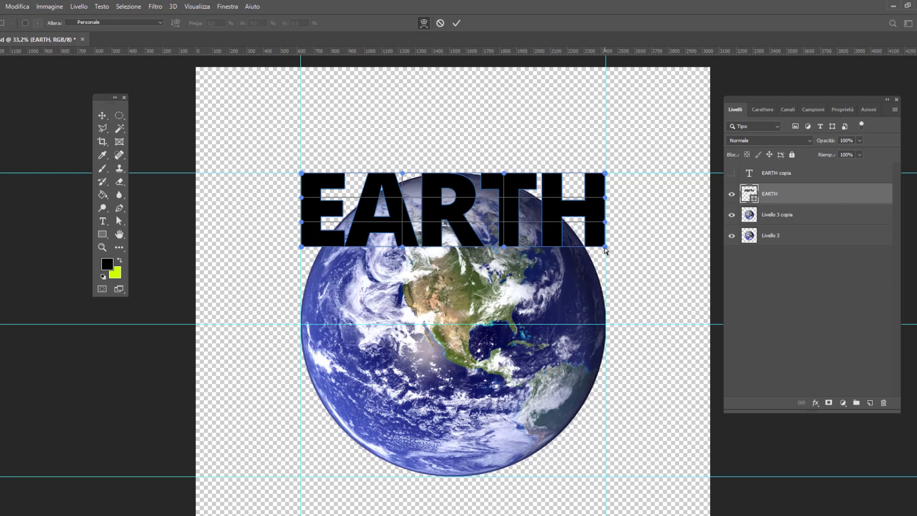
drag(605, 247, 606, 327)
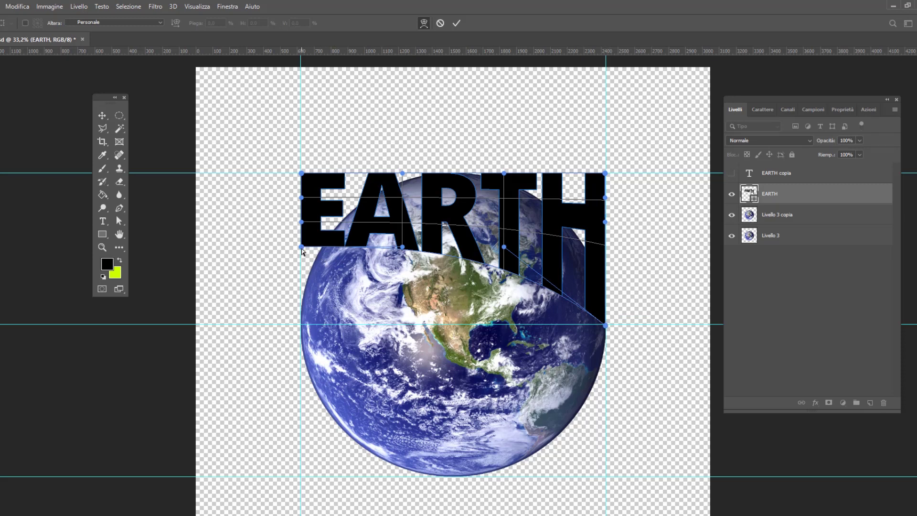
drag(302, 250, 301, 326)
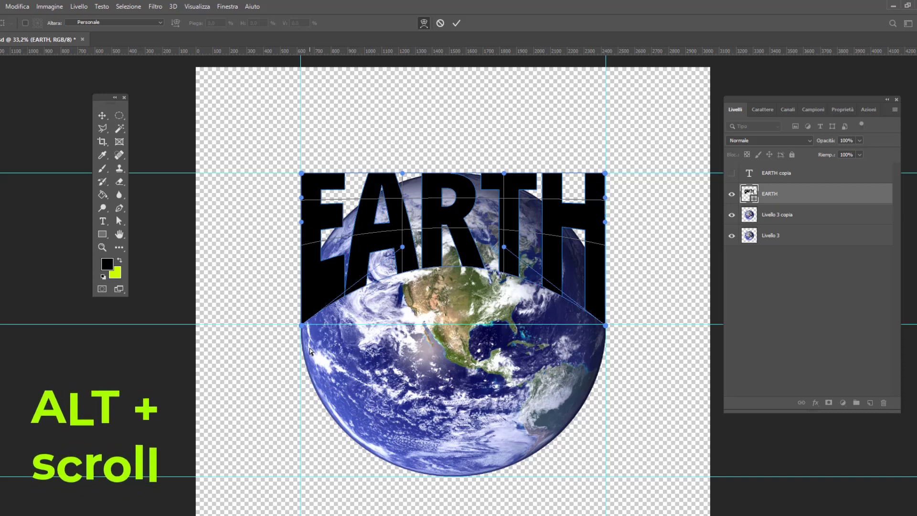
- Fine-tune both lower warp corners so they sit exactly where the centre guide meets the vertical guides
scroll(309, 351, up, 6)
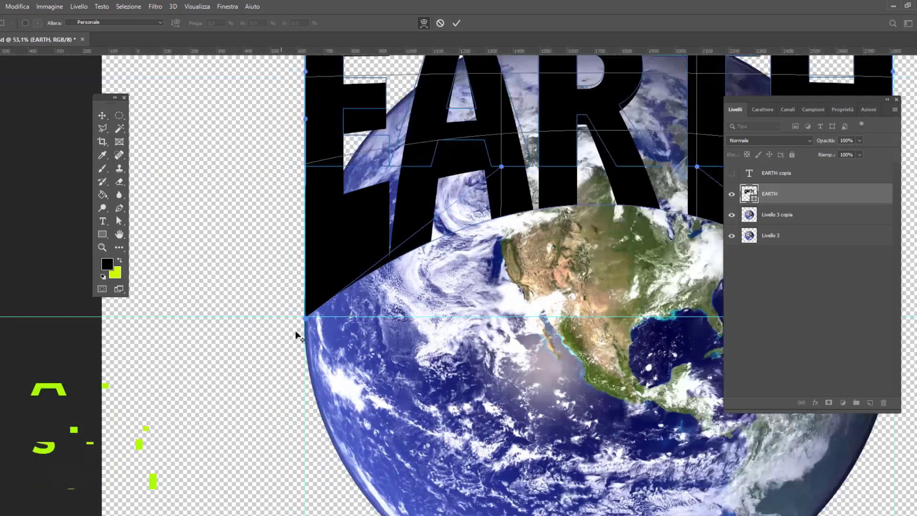
scroll(305, 324, up, 4)
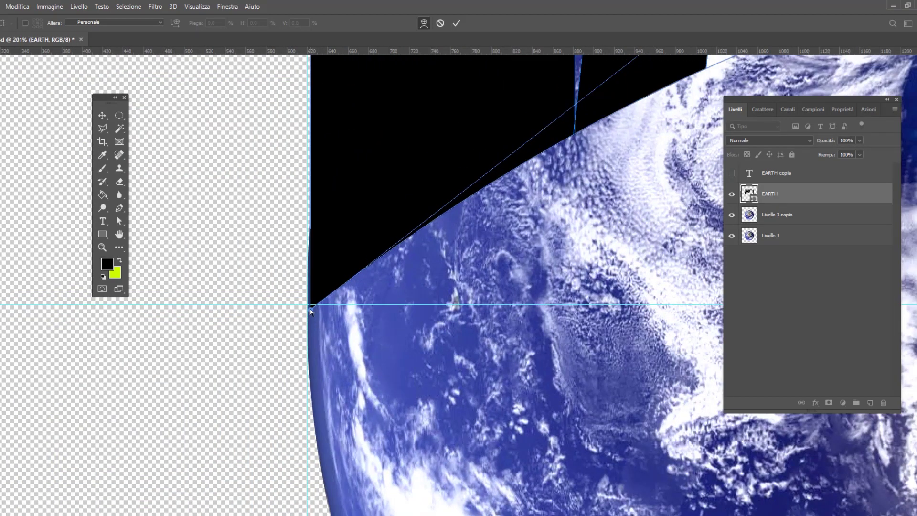
drag(310, 310, 301, 312)
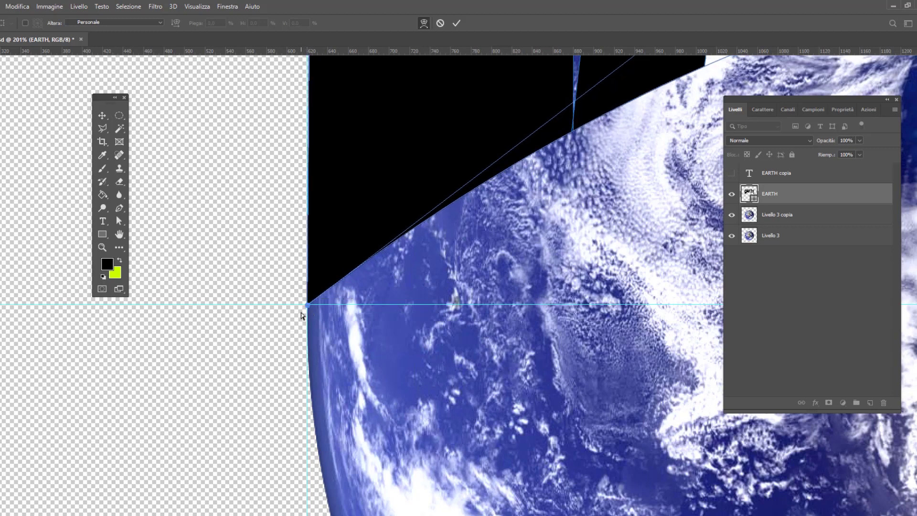
scroll(280, 303, down, 7)
scroll(663, 306, up, 7)
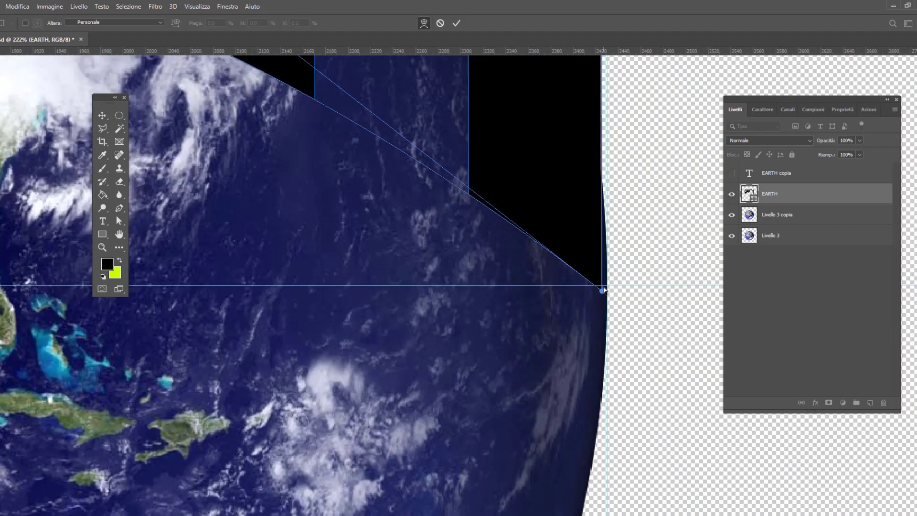
drag(602, 291, 608, 288)
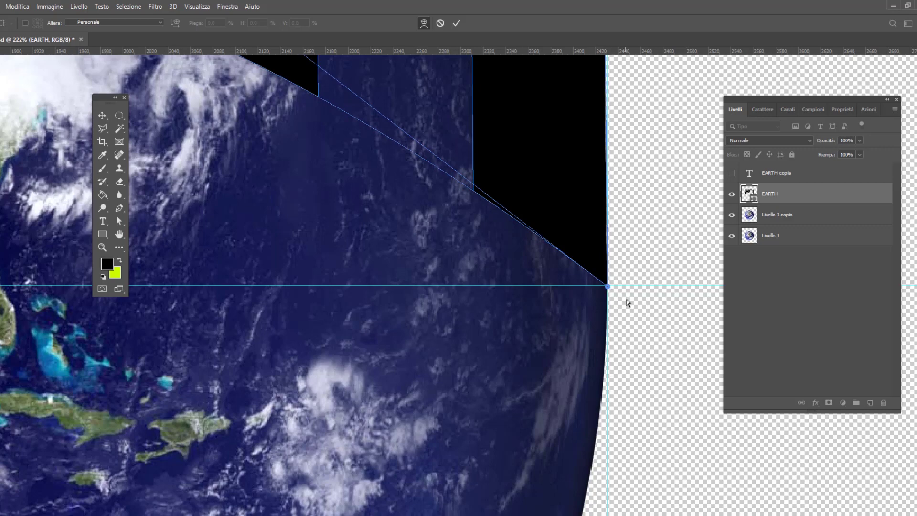
- Warp the upper-left corner and left edge of the EARTH shape inward to follow the globe's curved outline
key(ctrl+0)
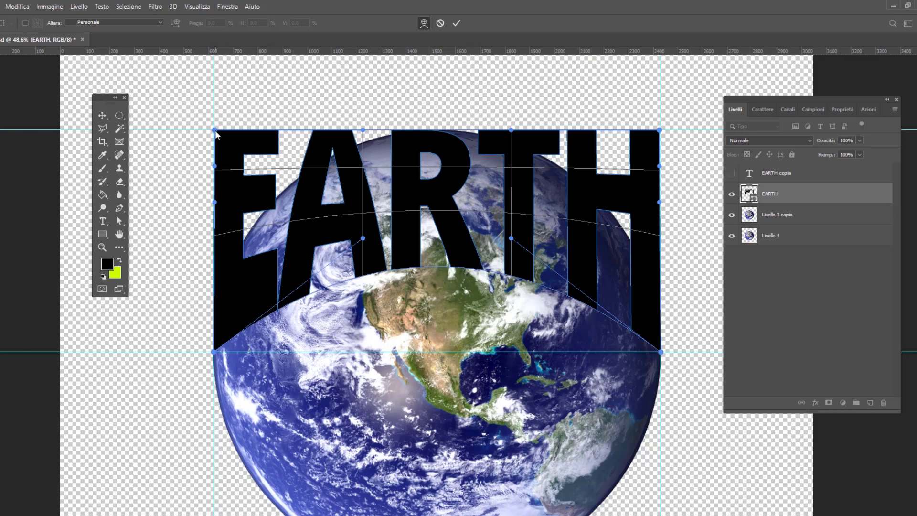
mouse_move(216, 135)
mouse_down()
mouse_move(277, 193)
mouse_move(214, 129)
mouse_up()
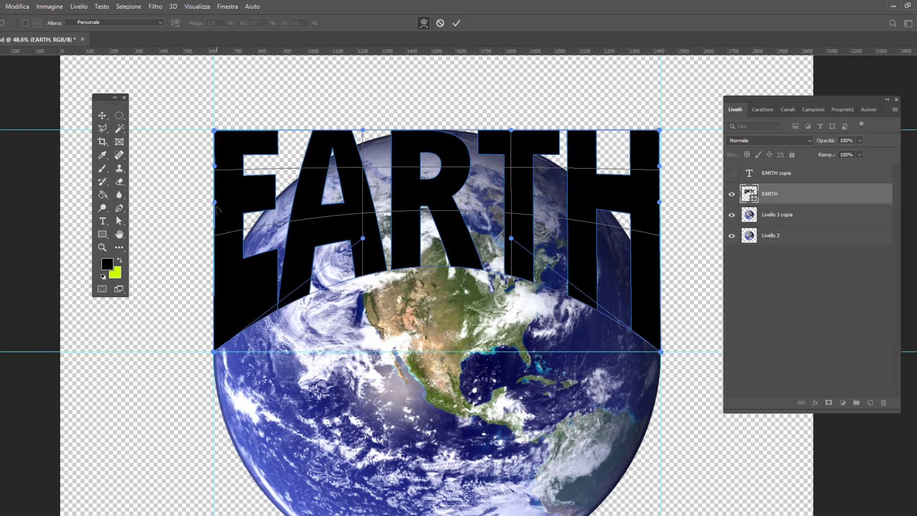
drag(216, 208, 237, 227)
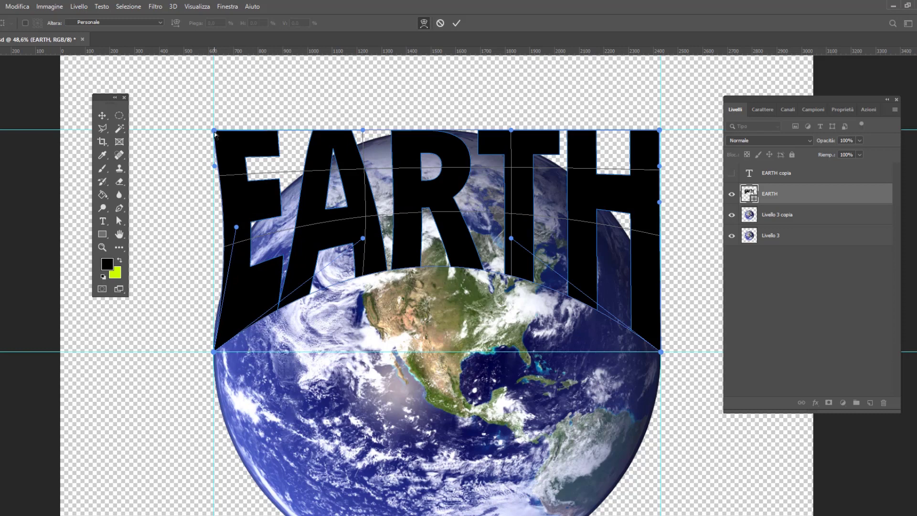
drag(215, 135, 256, 198)
drag(271, 163, 284, 172)
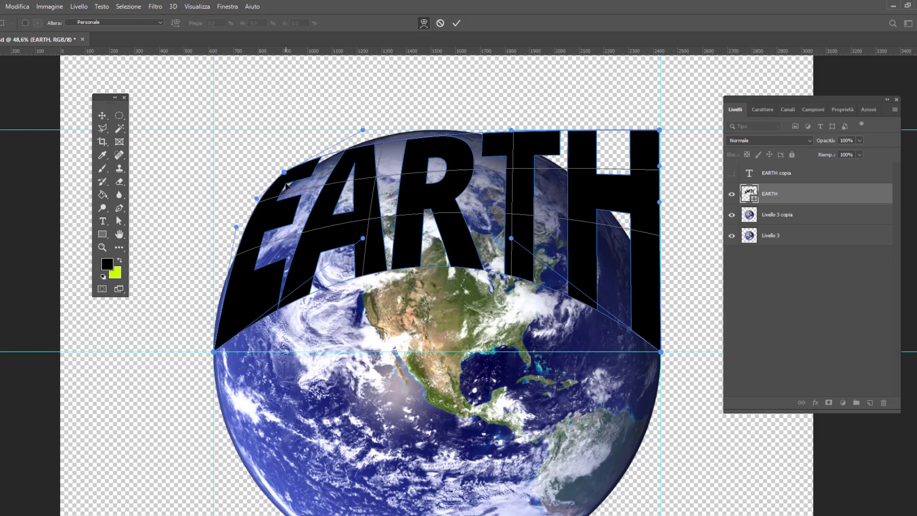
- Refine the handles along the warp's left edge so the letter E hugs the globe's outline
drag(286, 185, 292, 193)
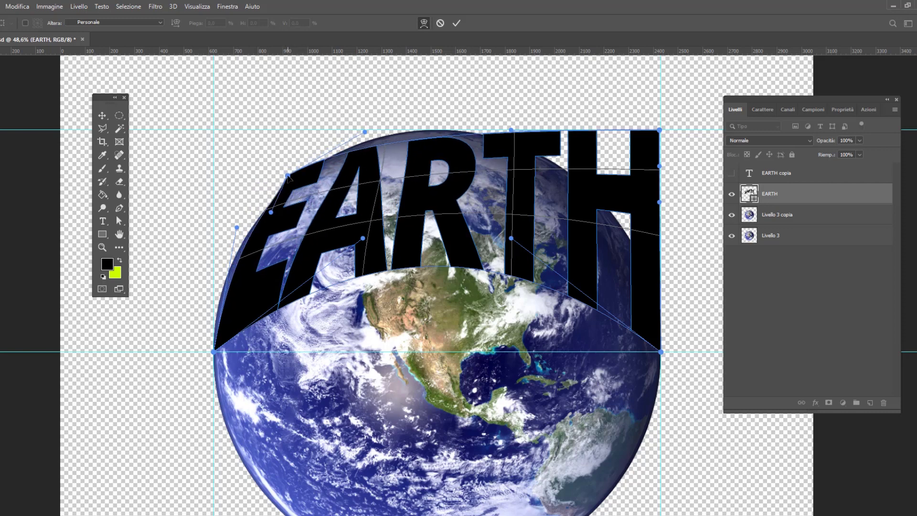
drag(303, 198, 218, 237)
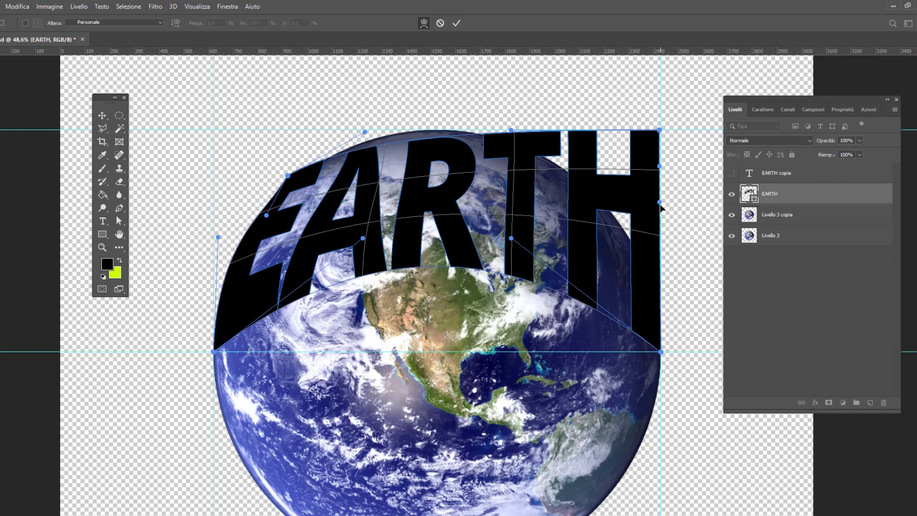
- Warp the upper-right corner and right edge of the EARTH shape inward to follow the globe's curved outline
drag(660, 202, 624, 209)
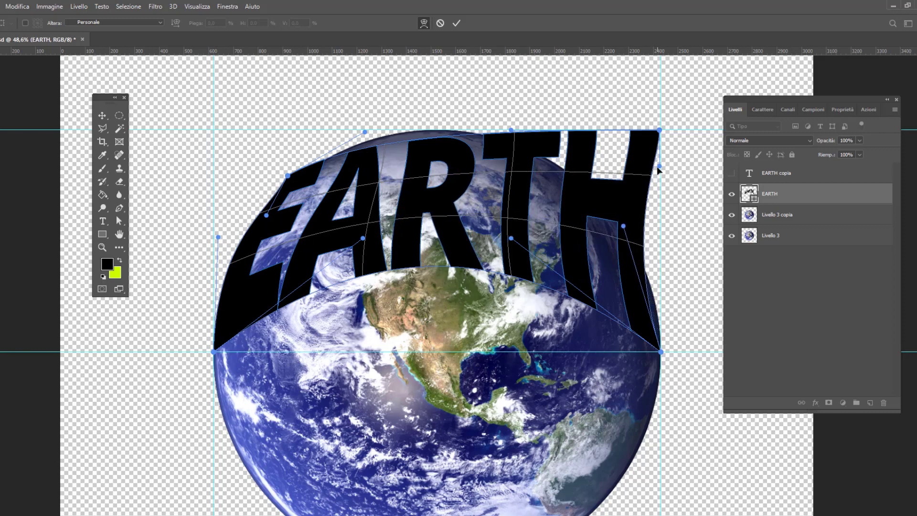
drag(659, 131, 621, 142)
drag(659, 166, 624, 183)
drag(623, 227, 615, 231)
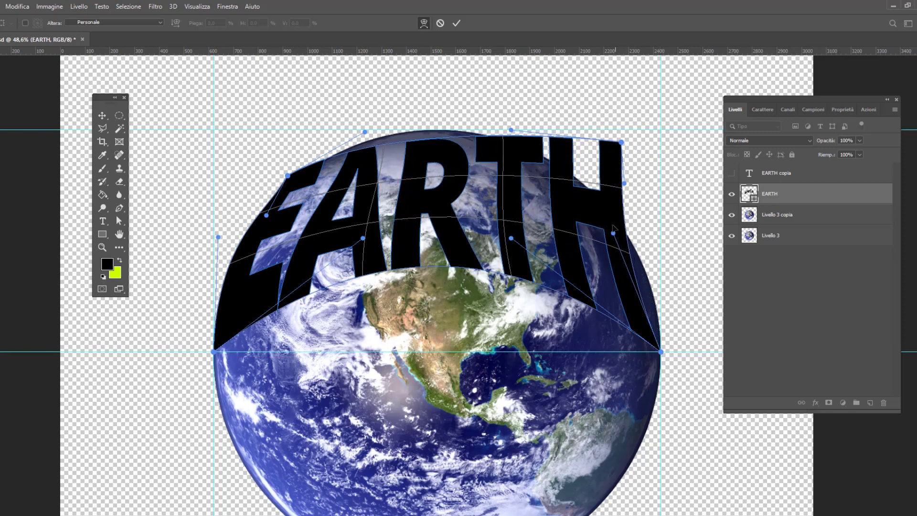
drag(625, 184, 606, 196)
drag(620, 145, 584, 159)
drag(615, 234, 659, 260)
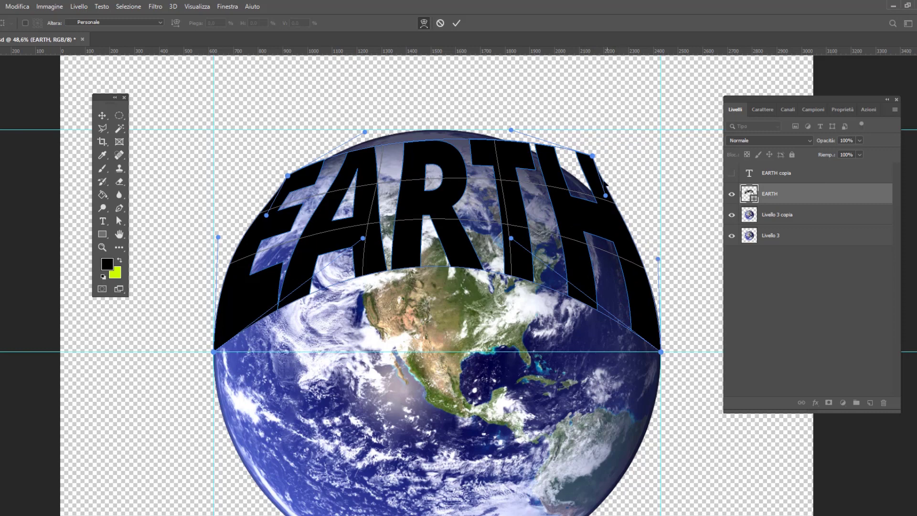
drag(592, 156, 563, 170)
mouse_move(605, 194)
mouse_down()
mouse_move(593, 191)
mouse_move(605, 192)
mouse_up()
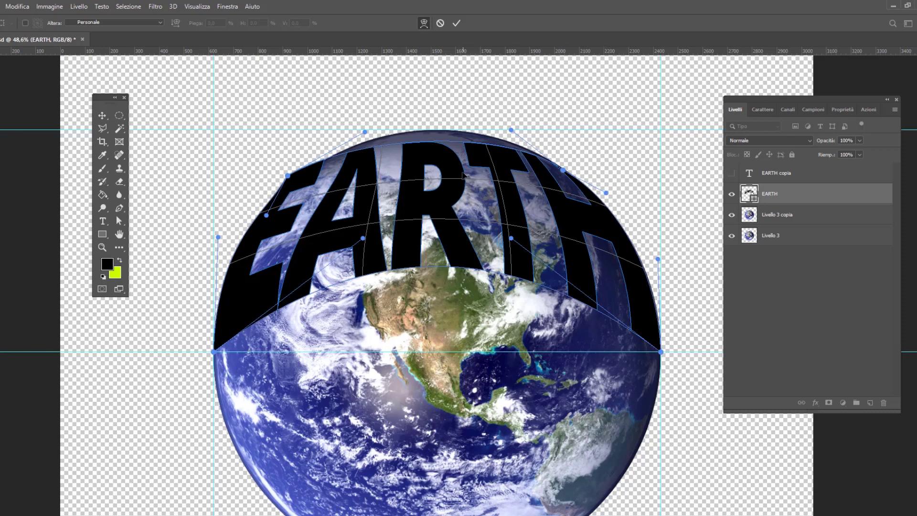
- Curve the top edge of the EARTH shape to match the globe's upper outline and apply the warp
drag(364, 132, 370, 101)
drag(510, 130, 504, 107)
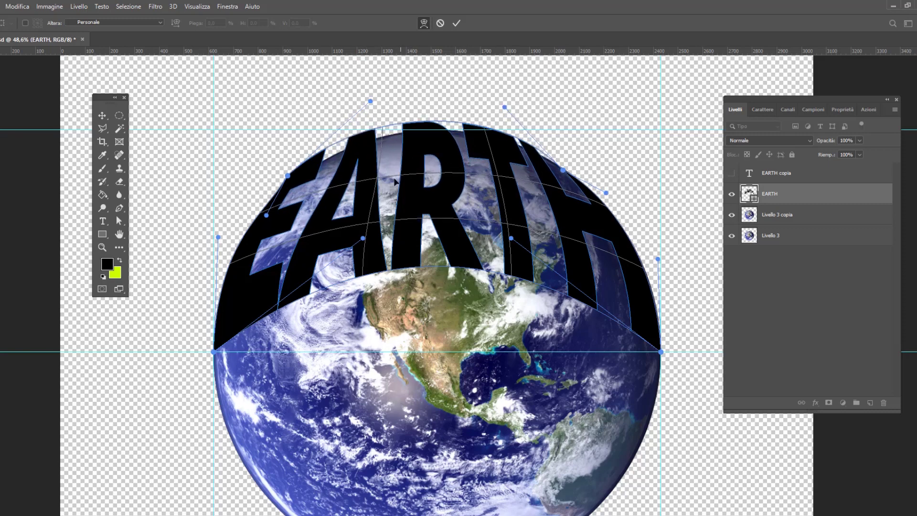
drag(400, 249, 406, 248)
drag(415, 124, 373, 116)
mouse_move(606, 193)
mouse_down()
mouse_move(597, 186)
mouse_move(614, 202)
mouse_up()
drag(431, 145, 432, 144)
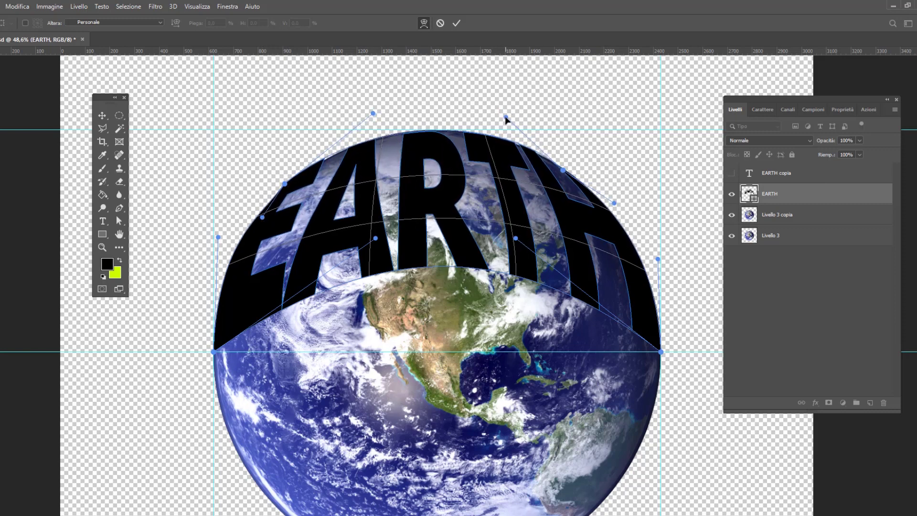
drag(506, 116, 499, 120)
drag(373, 114, 377, 113)
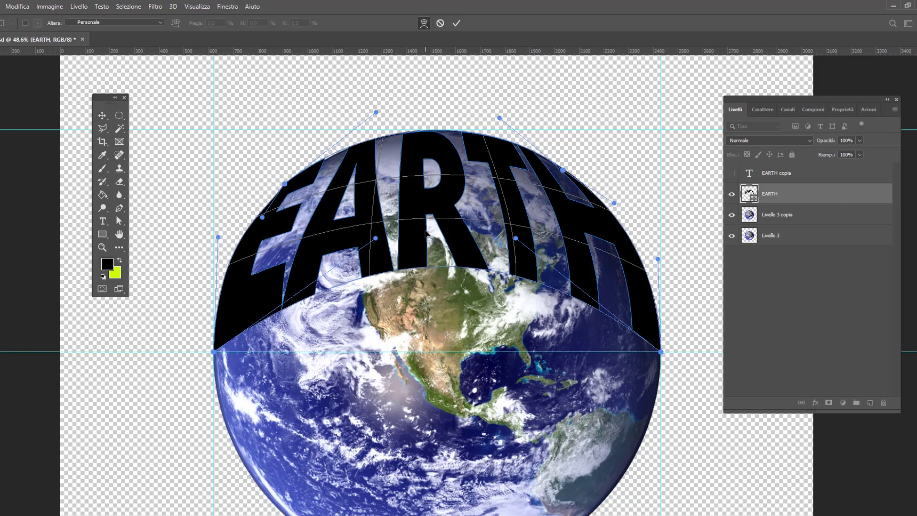
click(455, 22)
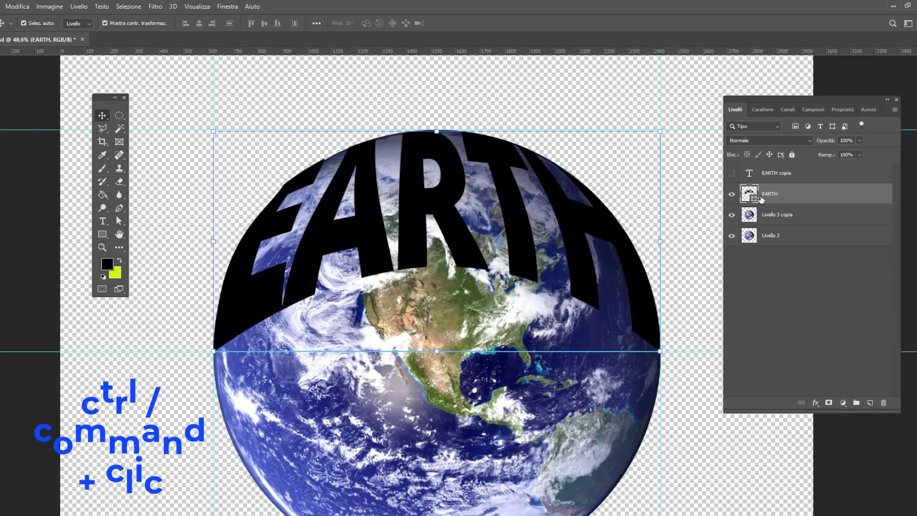
- Mask Livello 3 copia with a selection loaded from the EARTH shape, and hide the Livello 3 and EARTH layers
key(ctrl)
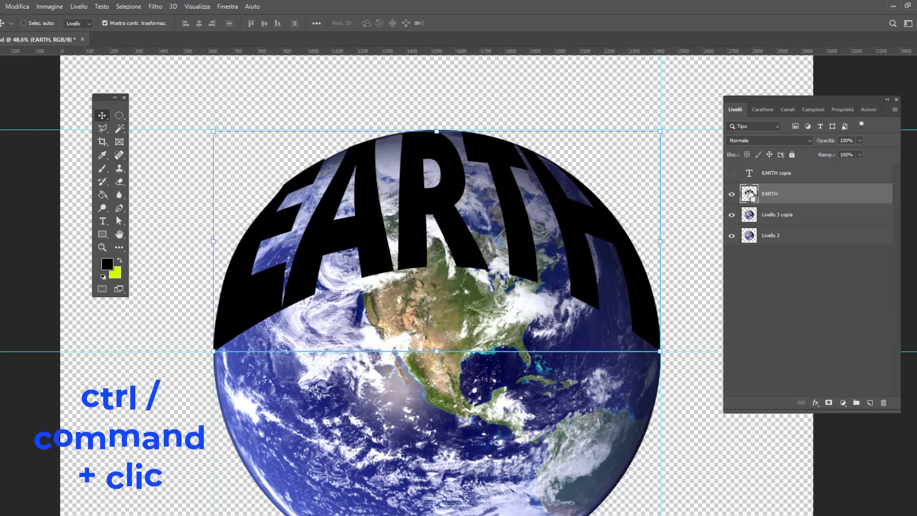
ctrl+click(749, 193)
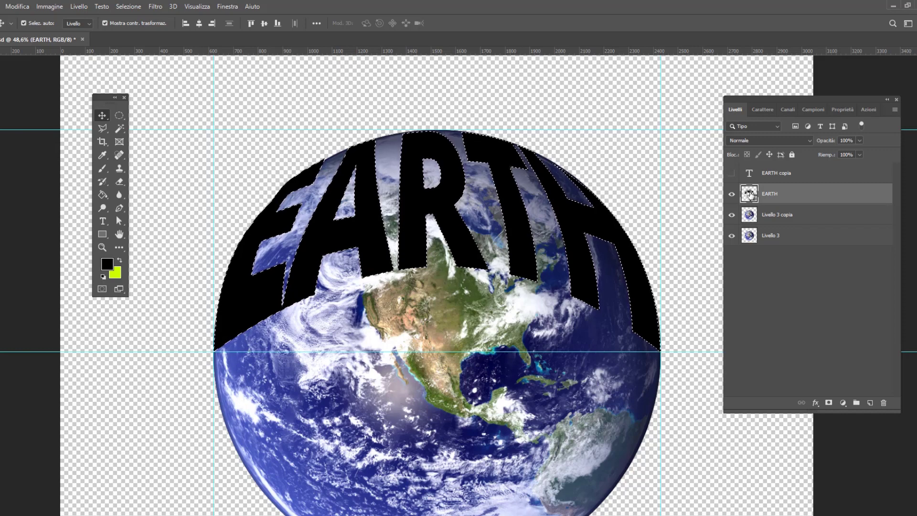
click(774, 217)
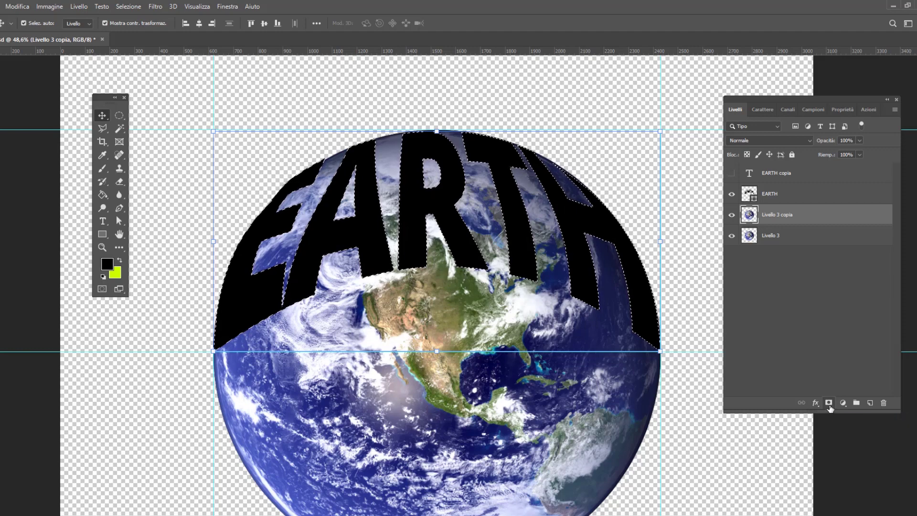
click(828, 404)
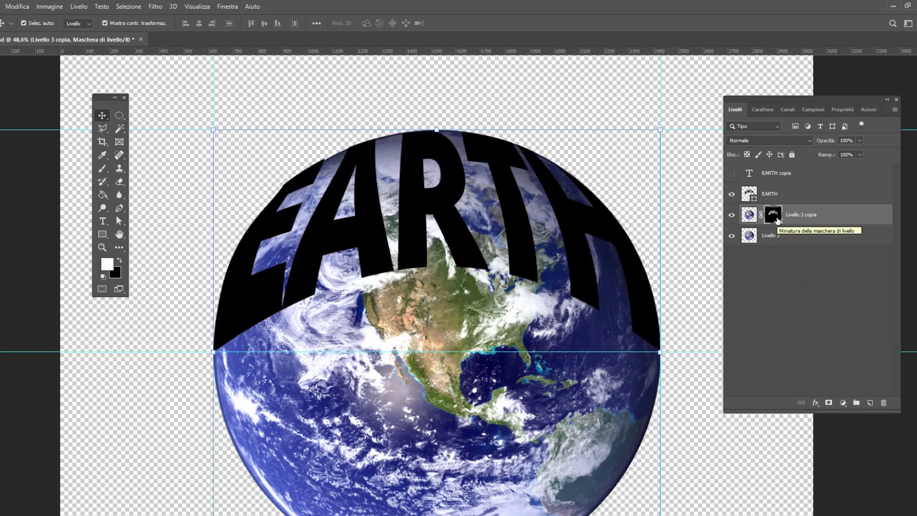
click(731, 236)
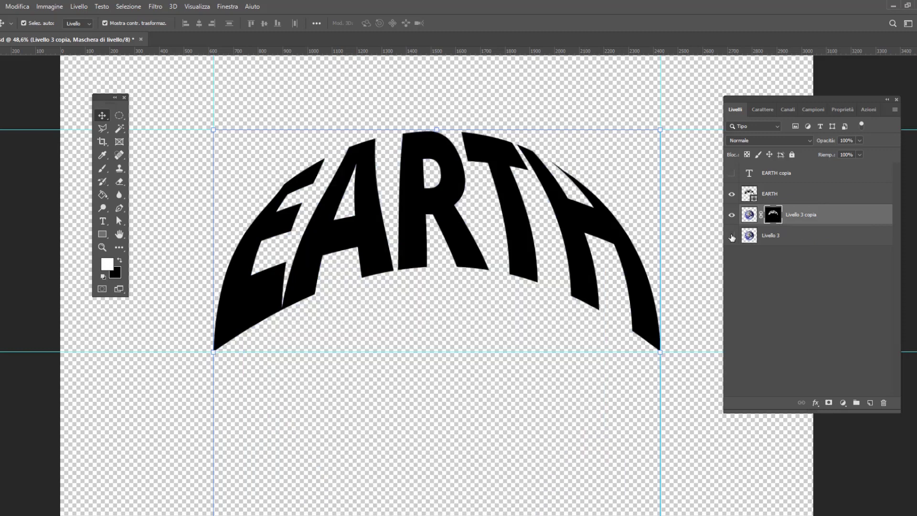
click(731, 195)
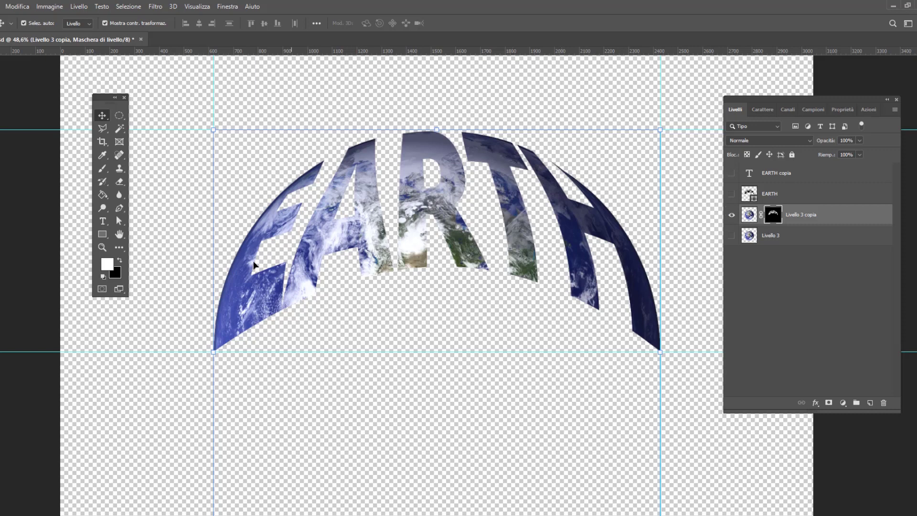
- Paint white on the Livello 3 copia mask with a 172 px Tondo morbido brush to reveal the globe's lower half
scroll(515, 219, down, 3)
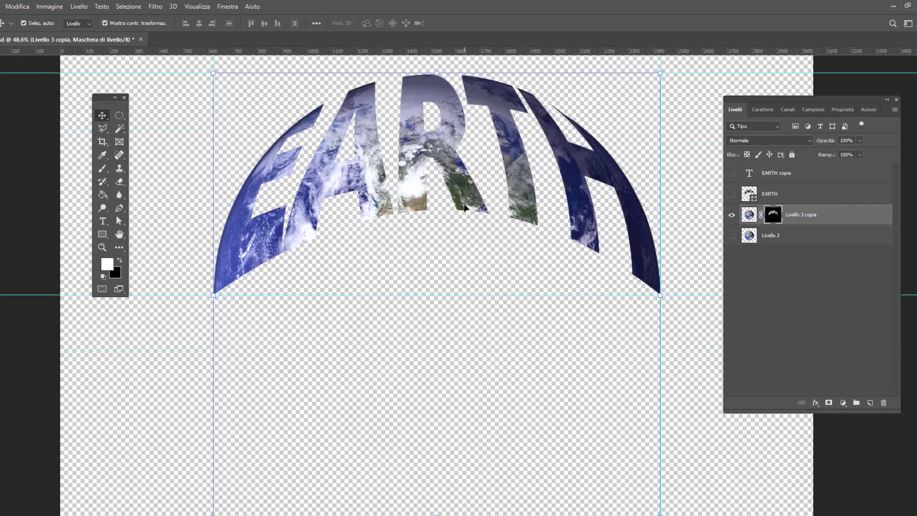
key(b)
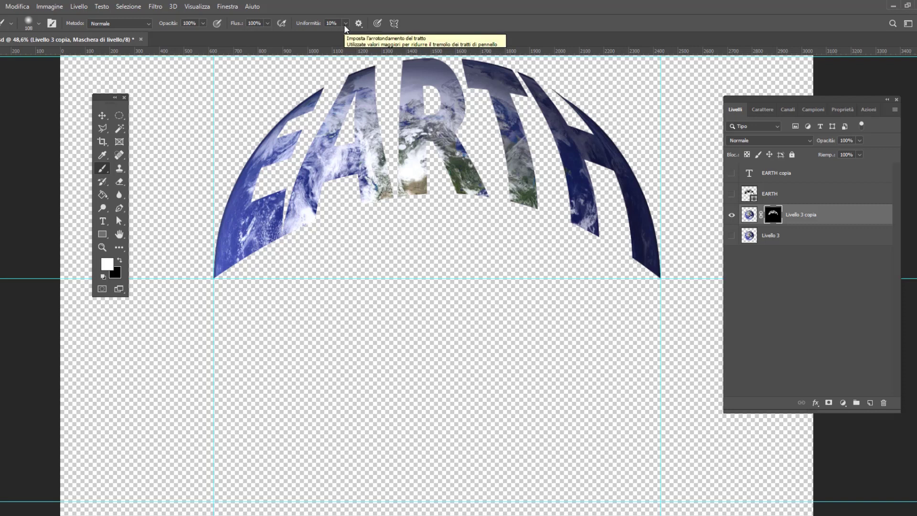
right_click(389, 304)
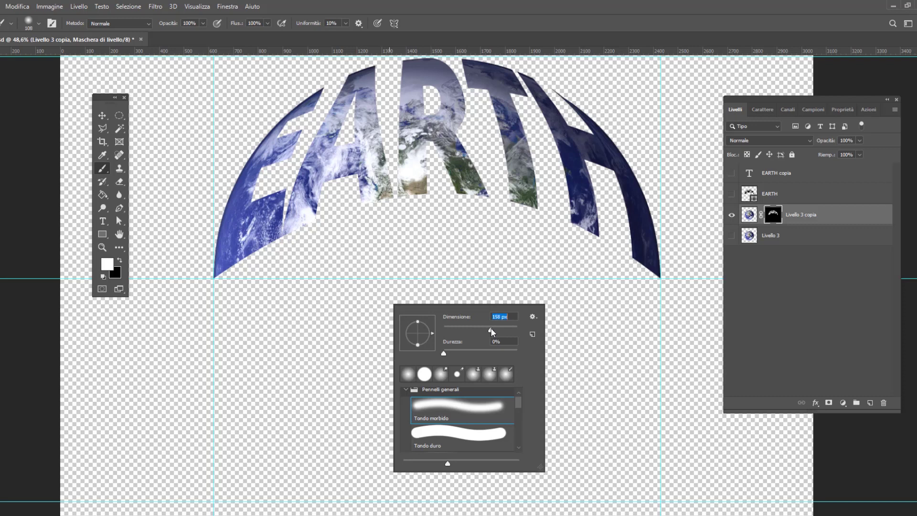
drag(493, 329, 494, 329)
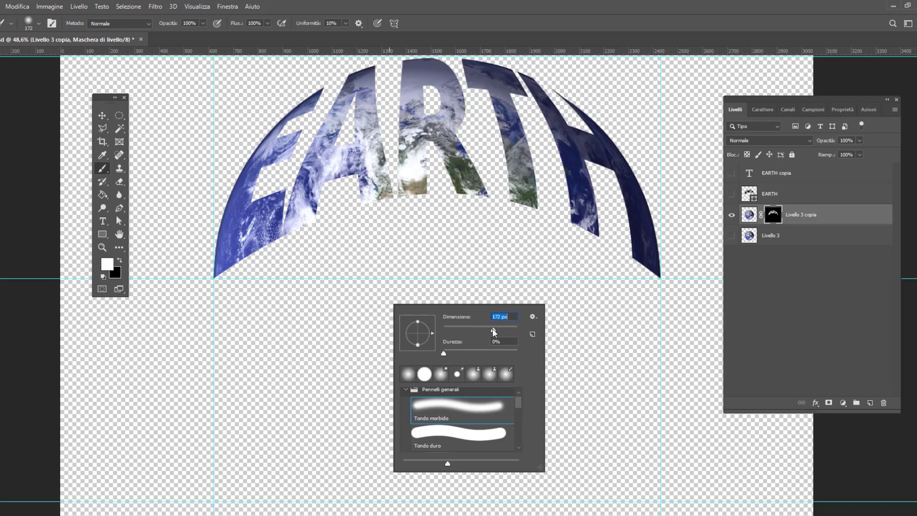
double_click(459, 411)
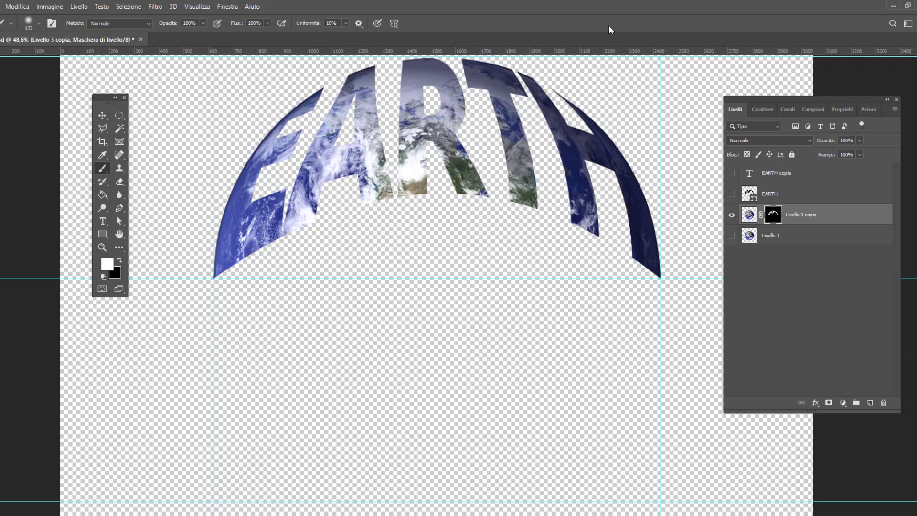
scroll(671, 287, down, 3)
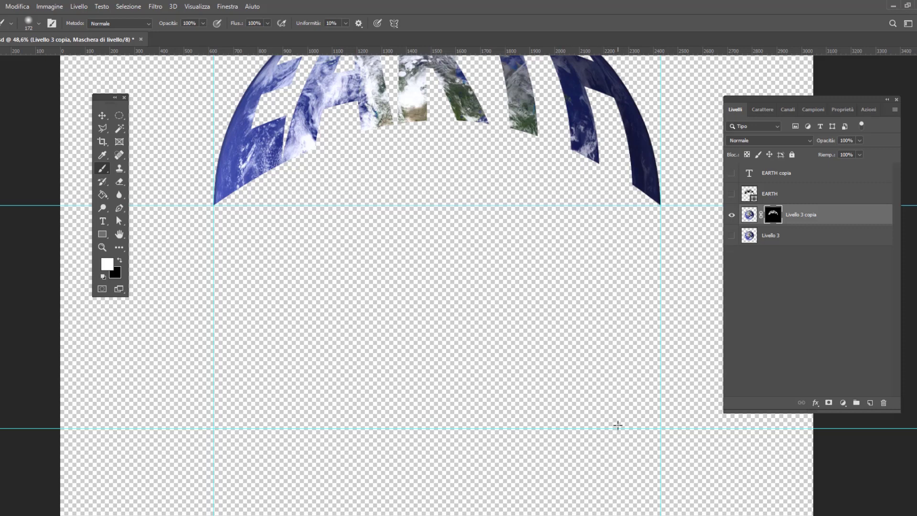
mouse_move(606, 427)
mouse_down()
mouse_move(271, 415)
mouse_move(617, 427)
mouse_move(312, 407)
mouse_move(636, 405)
mouse_move(286, 385)
mouse_move(227, 344)
mouse_move(616, 353)
mouse_move(717, 334)
mouse_move(293, 307)
mouse_move(438, 328)
mouse_move(169, 258)
mouse_move(547, 257)
mouse_move(349, 223)
mouse_move(285, 251)
mouse_move(475, 210)
mouse_move(640, 228)
mouse_move(581, 229)
mouse_up()
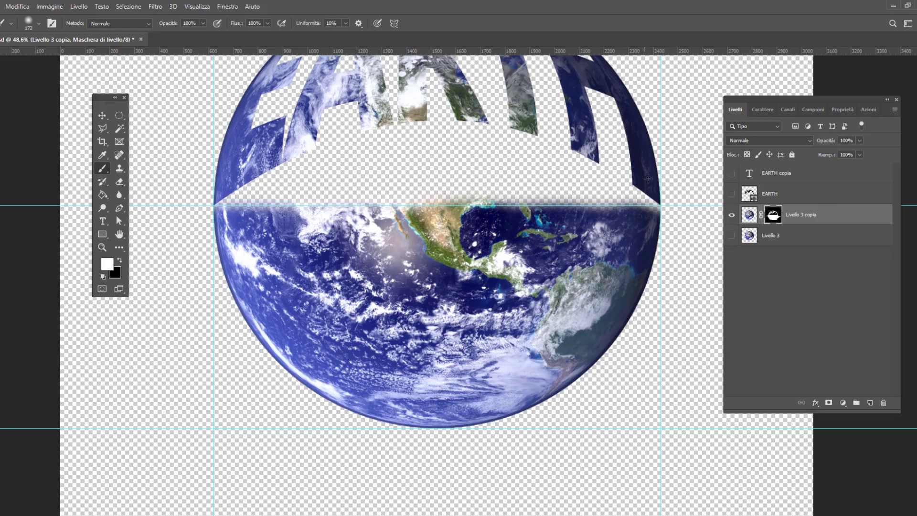
- Reduce the soft brush to 99 px and paint white on the mask along the letters' lower edge
right_click(453, 163)
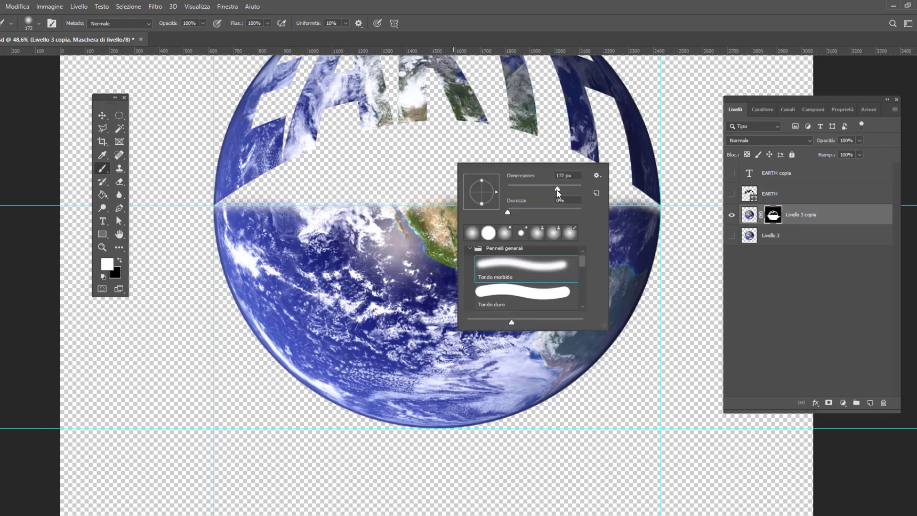
drag(533, 193, 529, 193)
click(537, 2)
mouse_move(656, 208)
mouse_down()
mouse_move(642, 193)
mouse_move(584, 160)
mouse_move(500, 129)
mouse_move(389, 123)
mouse_move(296, 155)
mouse_move(226, 194)
mouse_move(203, 219)
mouse_move(315, 154)
mouse_move(436, 130)
mouse_move(548, 153)
mouse_move(655, 209)
mouse_move(594, 175)
mouse_move(635, 203)
mouse_up()
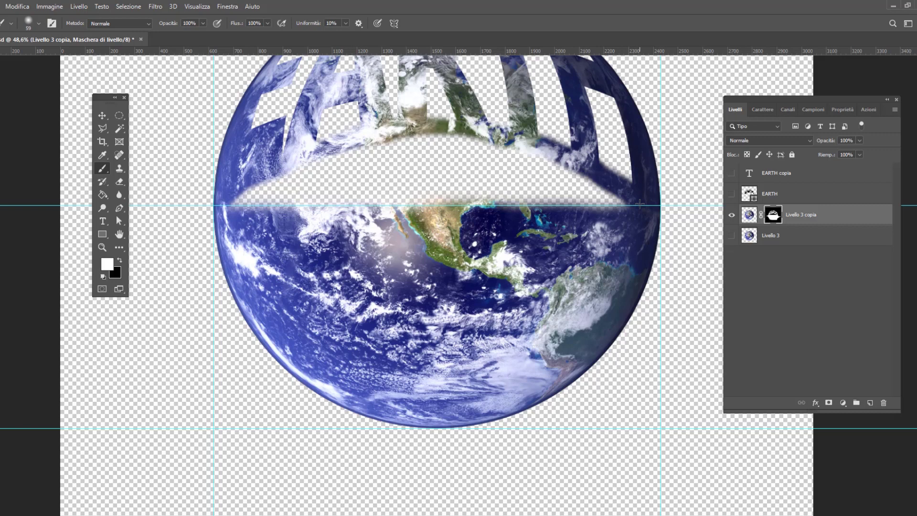
- Paint the remaining gap between letters and lower globe white on the mask with an 83 px brush, and hide the guides
right_click(516, 184)
drag(590, 210, 593, 210)
mouse_move(436, 197)
mouse_down()
mouse_move(317, 186)
mouse_move(350, 163)
mouse_move(477, 143)
mouse_move(615, 196)
mouse_move(525, 206)
mouse_up()
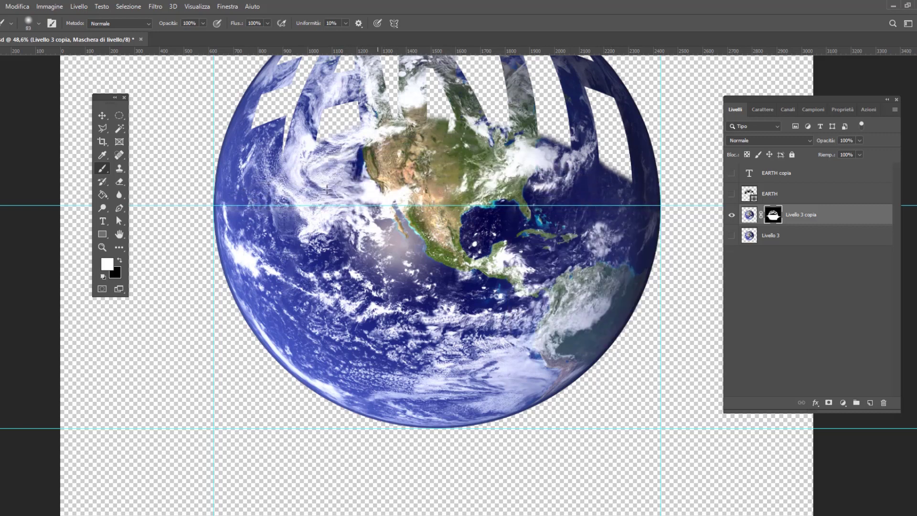
key(ctrl+0)
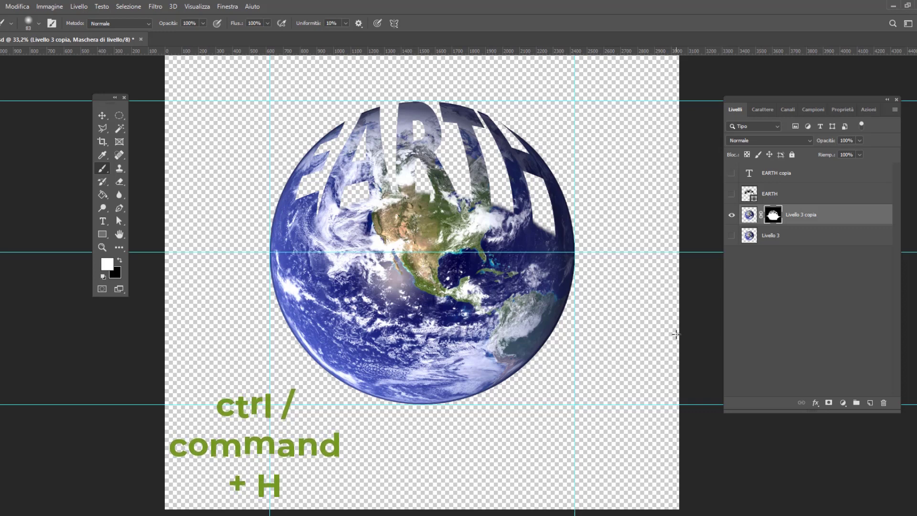
key(ctrl+h)
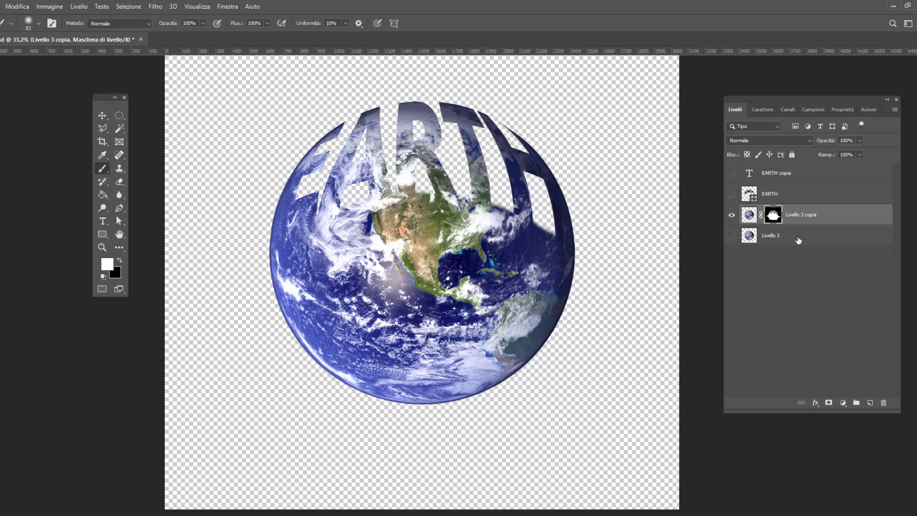
- Fill a new layer directly above Livello 3 with the yellow-green swatch colour, and hide that layer
click(799, 238)
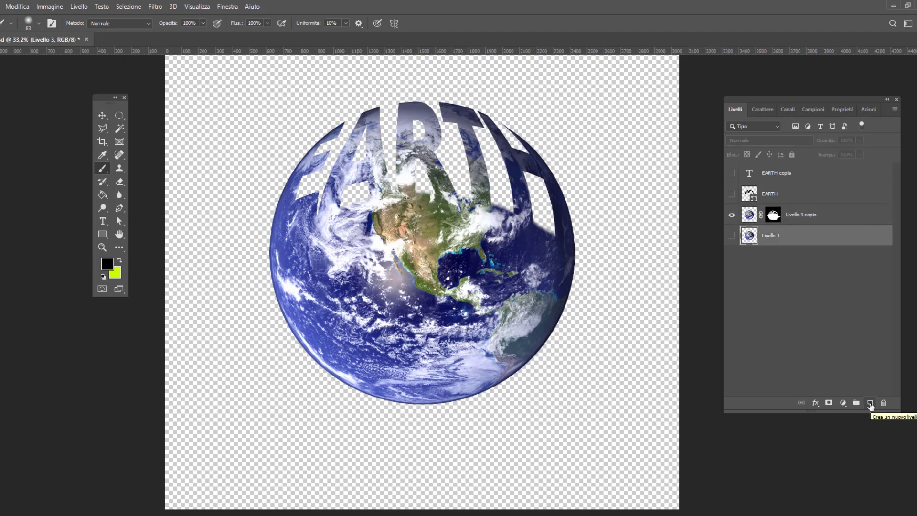
click(870, 404)
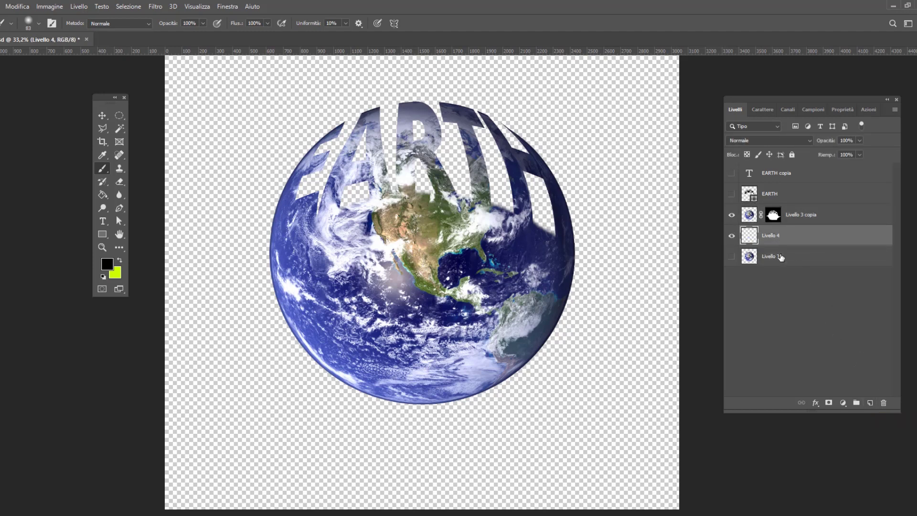
click(102, 194)
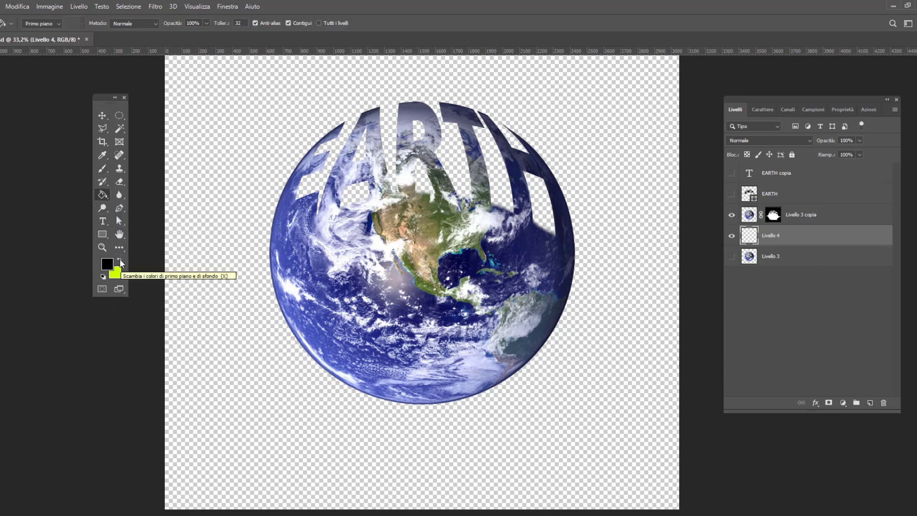
click(119, 258)
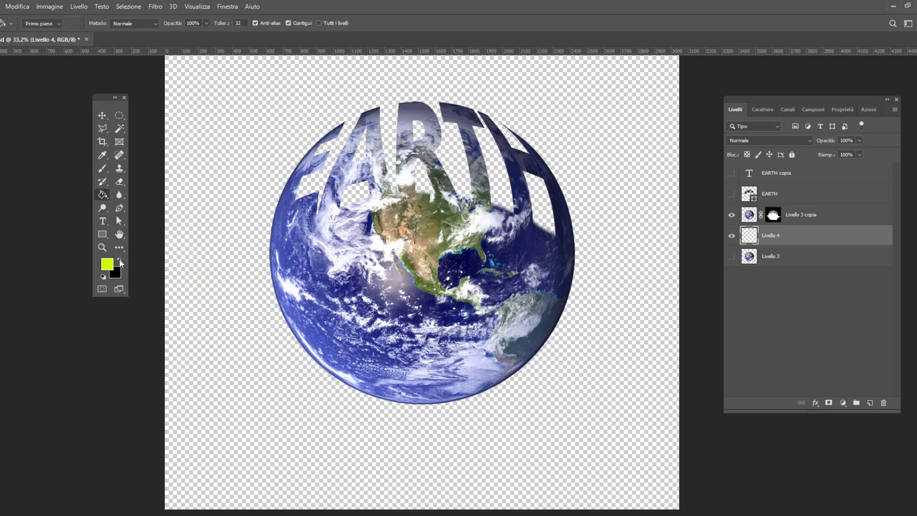
click(216, 190)
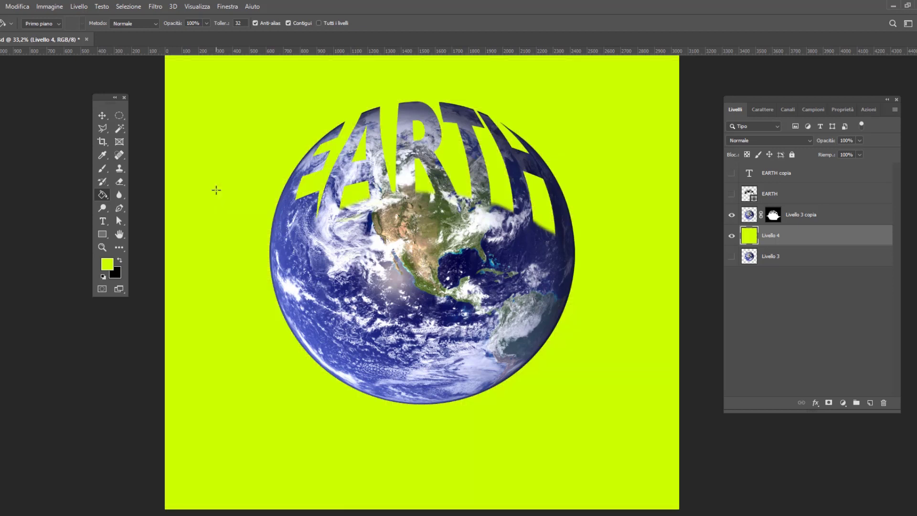
click(730, 235)
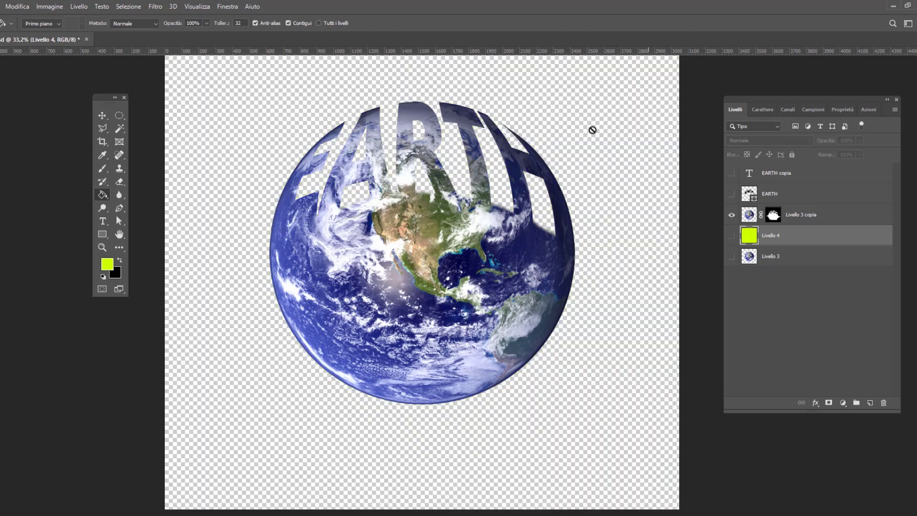
click(103, 116)
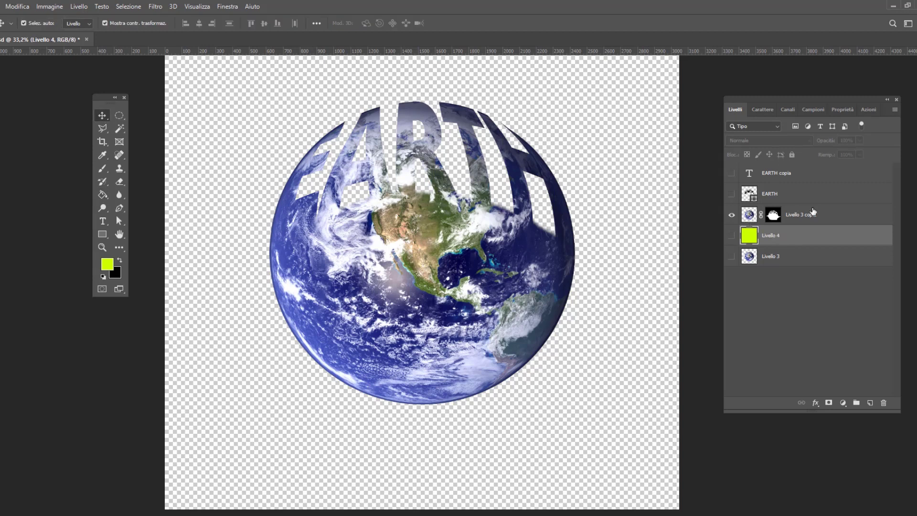
- Select the Livello 3 copia layer and open the legacy Save for Web export, keeping PNG-24 as the file format
click(839, 216)
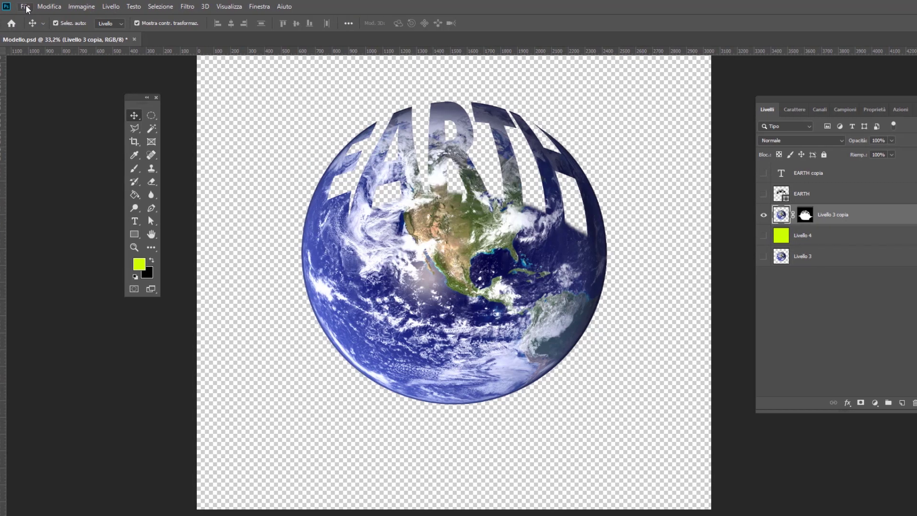
click(27, 6)
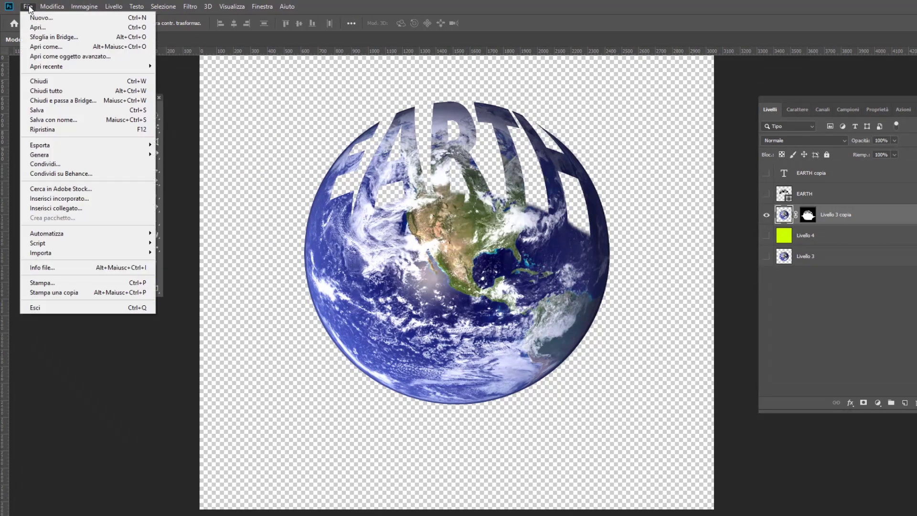
mouse_move(95, 146)
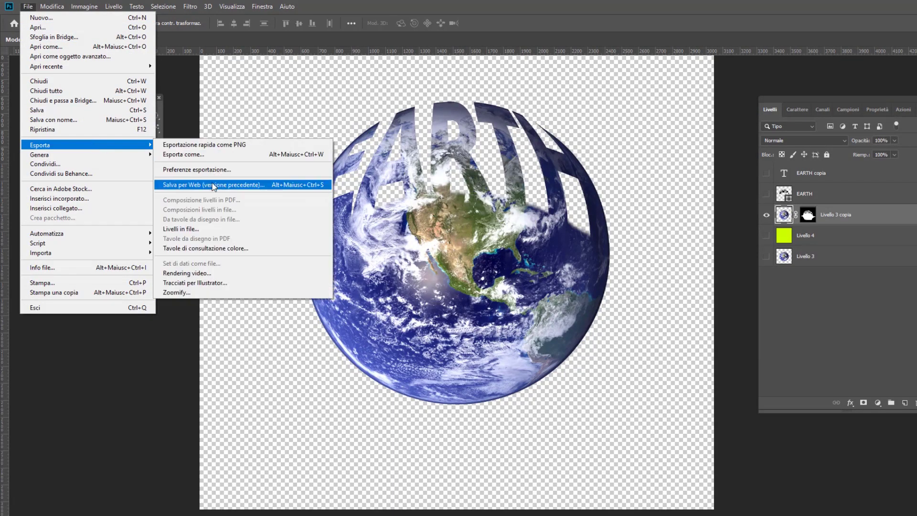
click(213, 186)
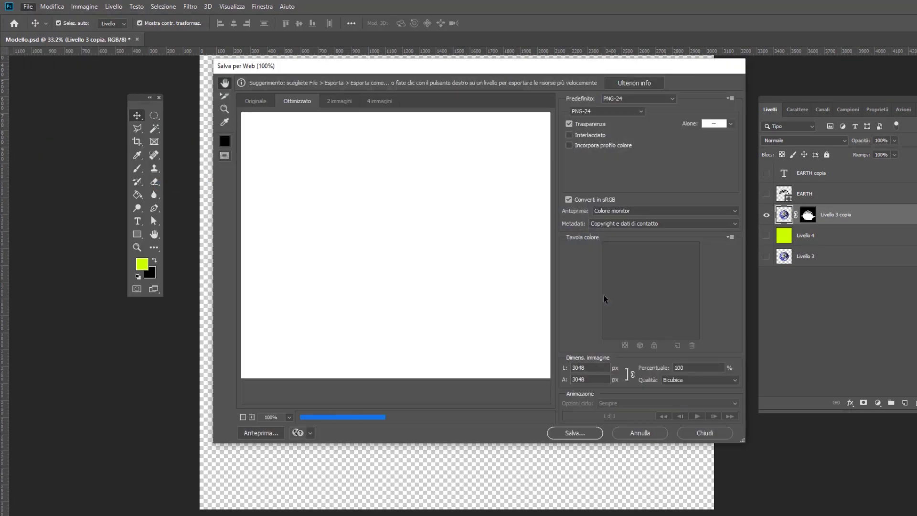
click(243, 417)
click(243, 417)
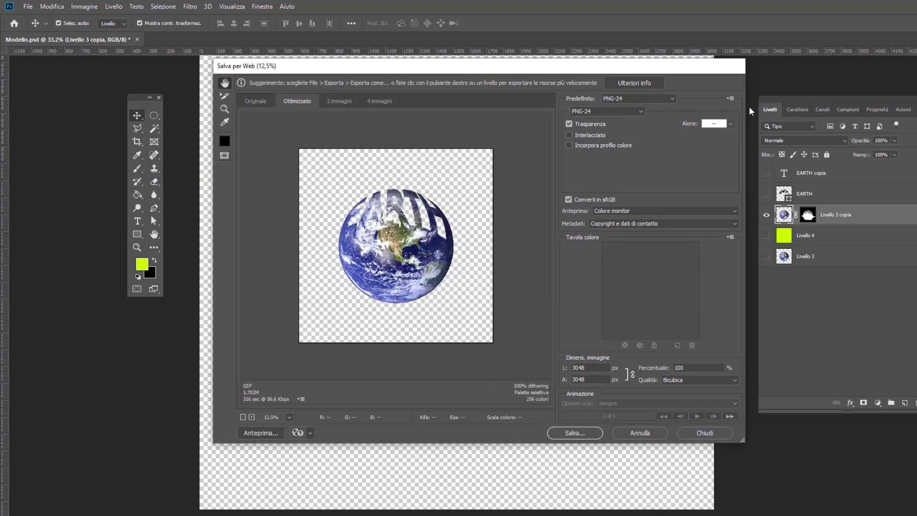
click(599, 114)
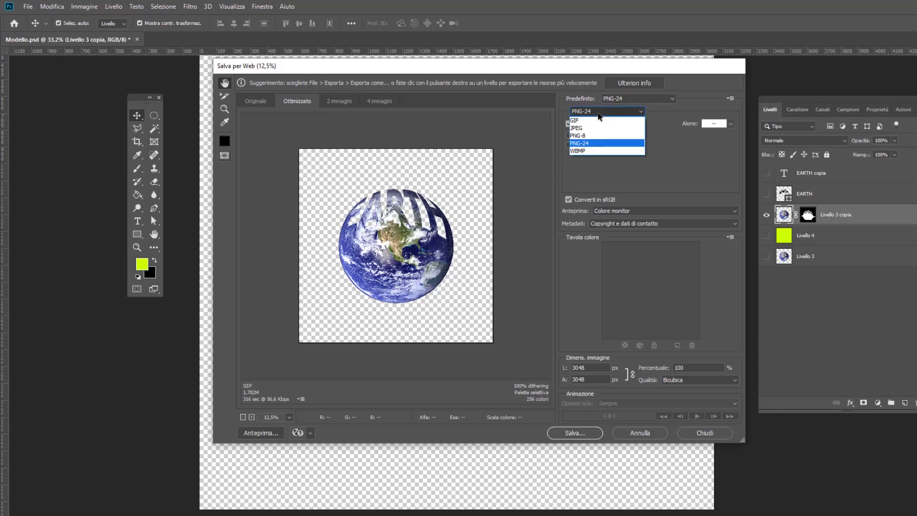
click(598, 113)
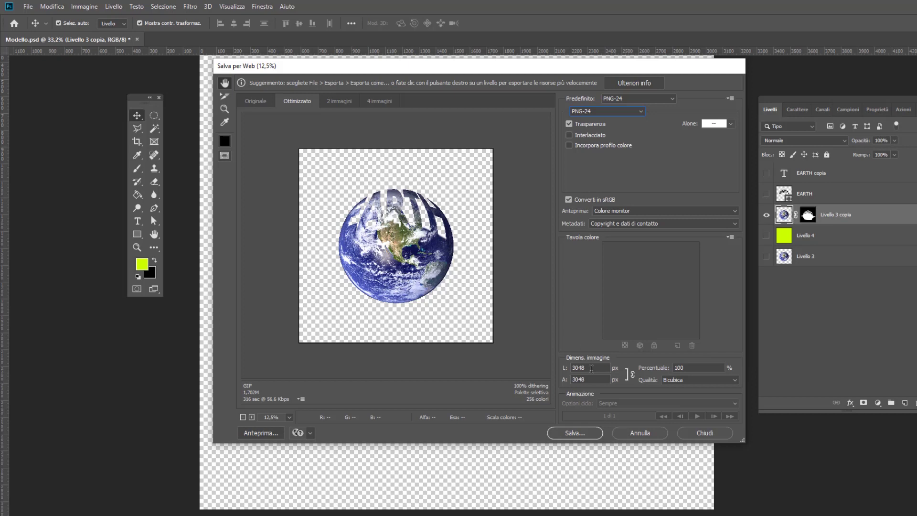
- Set the export image size to 900 x 900 px and start saving the PNG
double_click(591, 368)
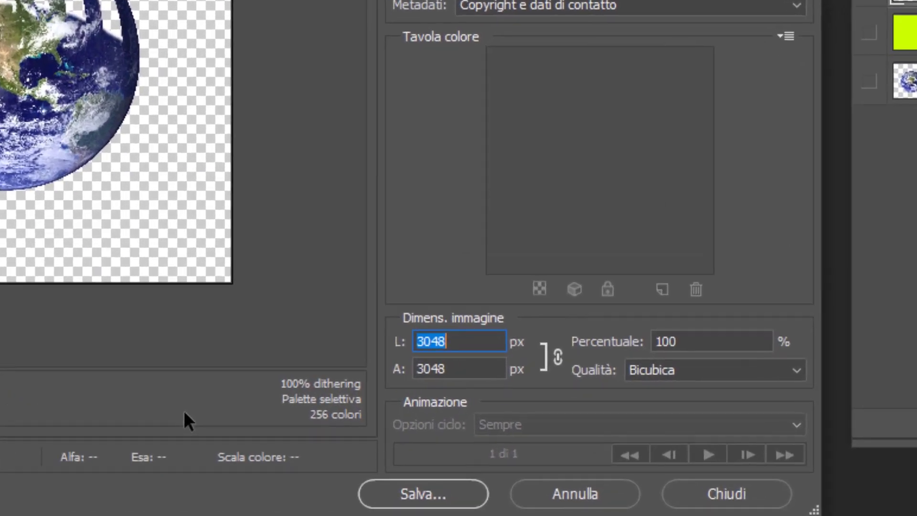
text(900)
key(Tab)
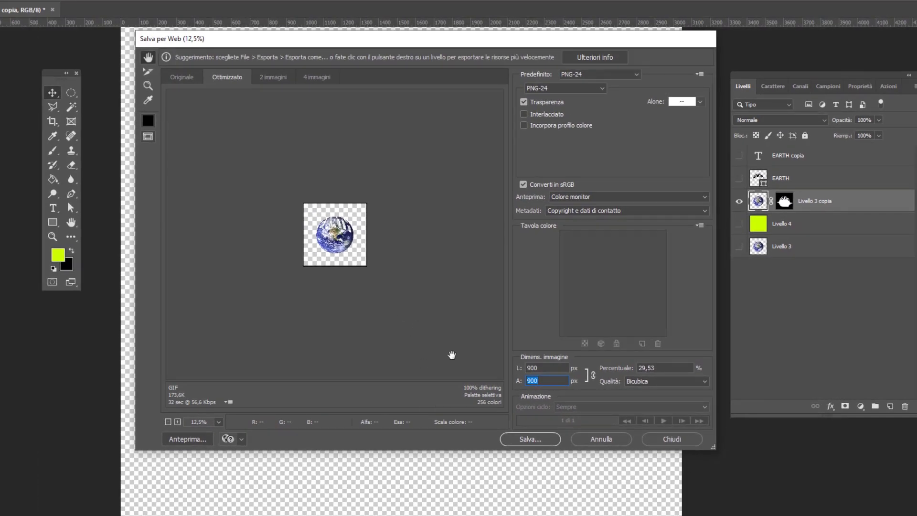
click(528, 437)
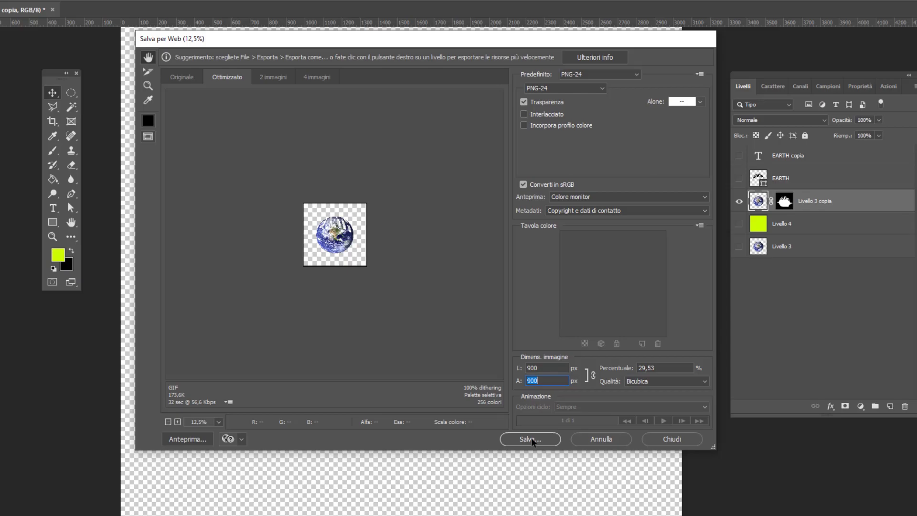